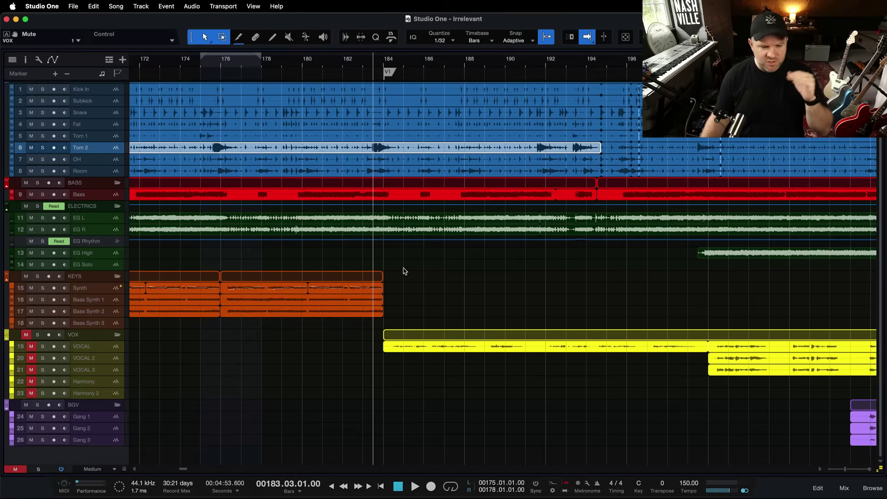
- Solo the ELECTRICS folder, play the transition from bar 183 past the V1 marker, and clear the solo
{"action": "scroll", "coordinate": [404, 271], "scroll_direction": "right", "scroll_amount": 3}
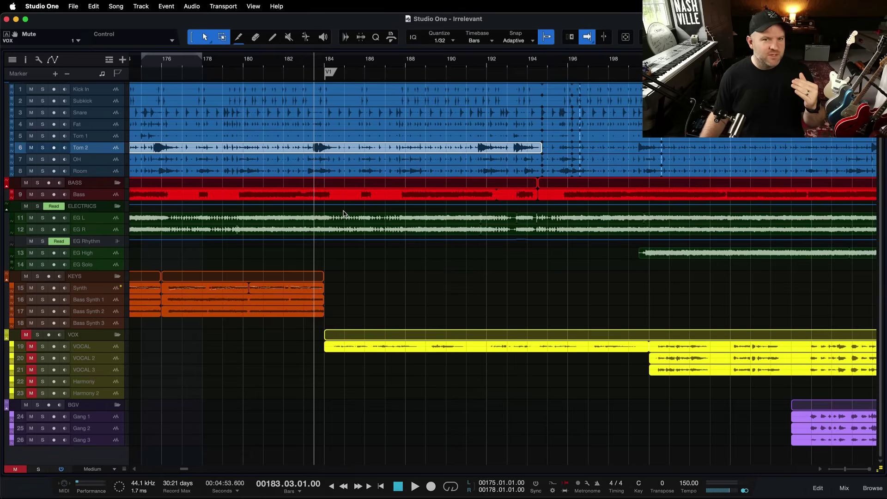
{"action": "left_click", "coordinate": [38, 206]}
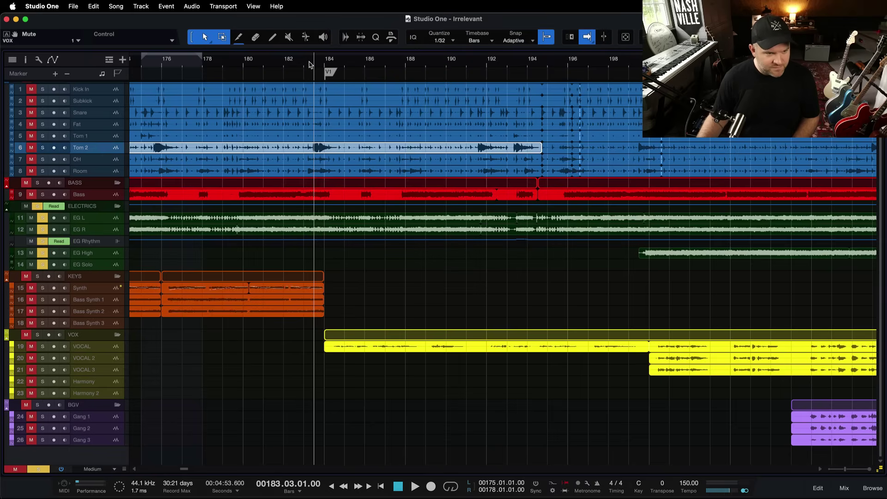
{"action": "key", "text": "space"}
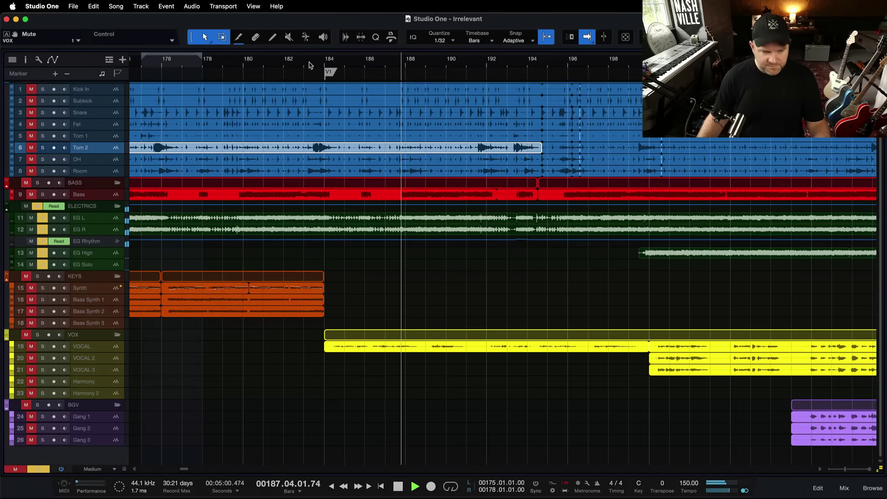
{"action": "key", "text": "space"}
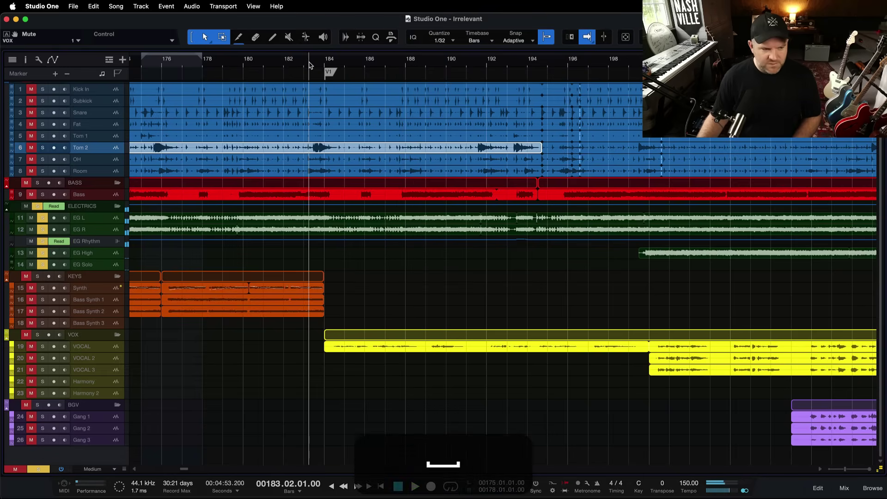
{"action": "key", "text": "shift+super+s"}
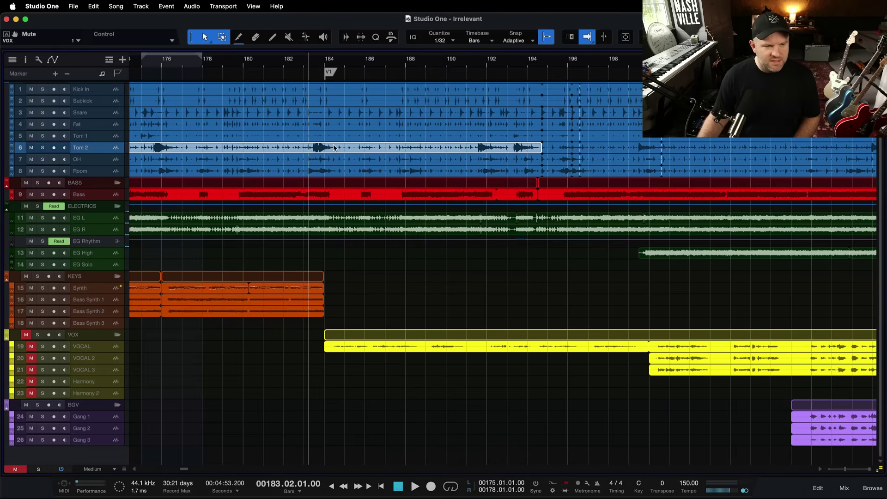
- Play the transition into V1 from just before bar 183 with the drums and bass included, and save the song
{"action": "scroll", "coordinate": [333, 144], "scroll_direction": "up", "scroll_amount": 3}
{"action": "key", "text": "space"}
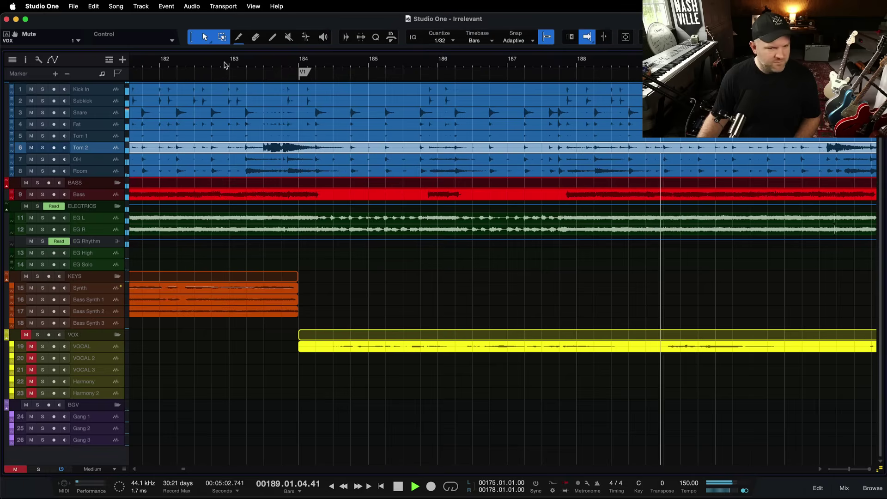
{"action": "key", "text": "space"}
{"action": "key", "text": "super+s"}
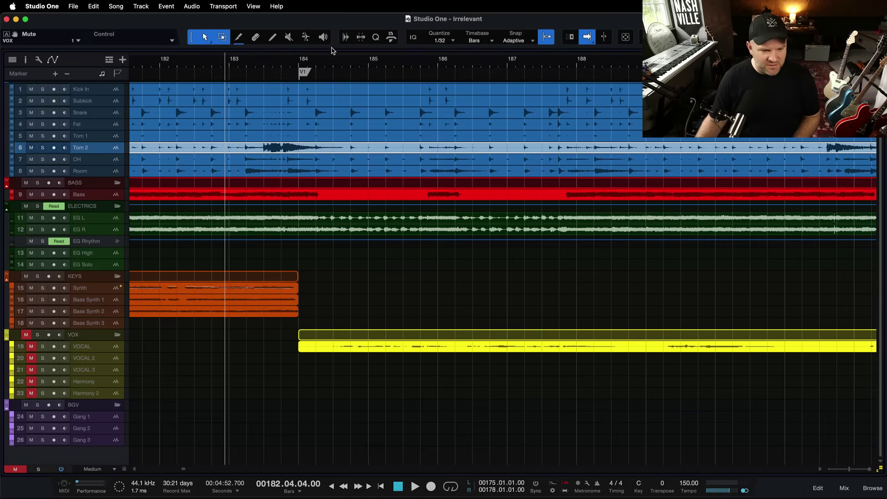
- Lower the EG Rhythm volume automation over a range from just after the V1 marker to about the middle of bar 185
{"action": "scroll", "coordinate": [337, 250], "scroll_direction": "up", "scroll_amount": 5}
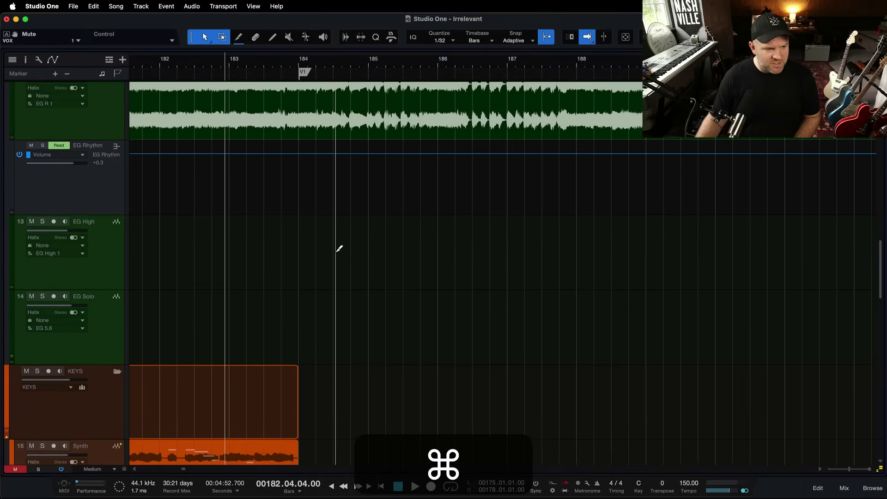
{"action": "scroll", "coordinate": [335, 252], "scroll_direction": "up", "scroll_amount": 2}
{"action": "left_click", "coordinate": [113, 200]}
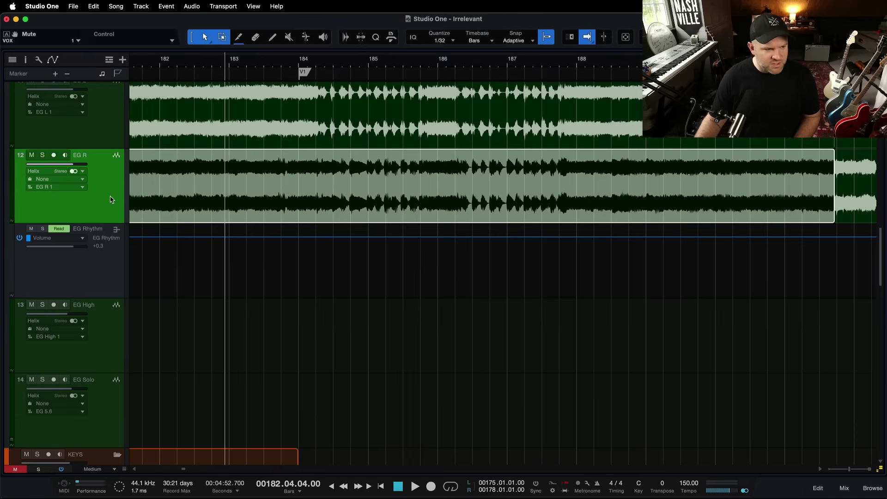
{"action": "left_click", "coordinate": [107, 123]}
{"action": "left_click", "coordinate": [107, 181]}
{"action": "left_click", "coordinate": [107, 271]}
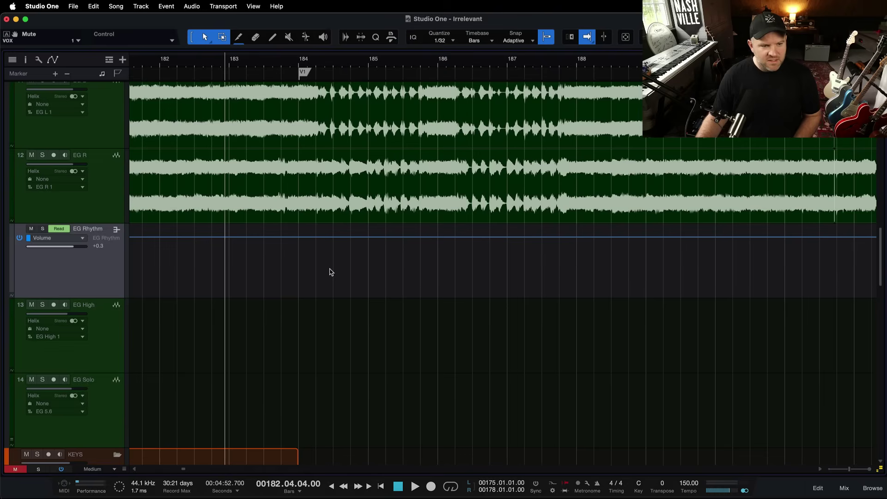
{"action": "scroll", "coordinate": [332, 272], "scroll_direction": "up", "scroll_amount": 1}
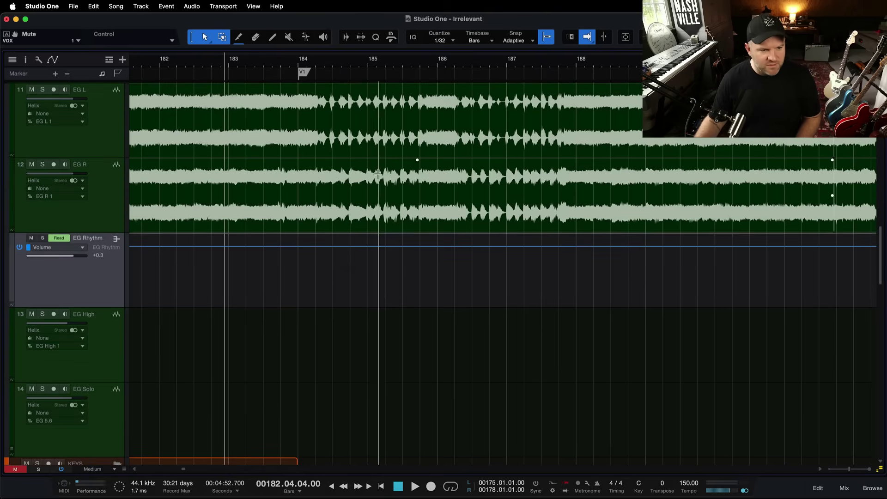
{"action": "scroll", "coordinate": [365, 248], "scroll_direction": "up", "scroll_amount": 2}
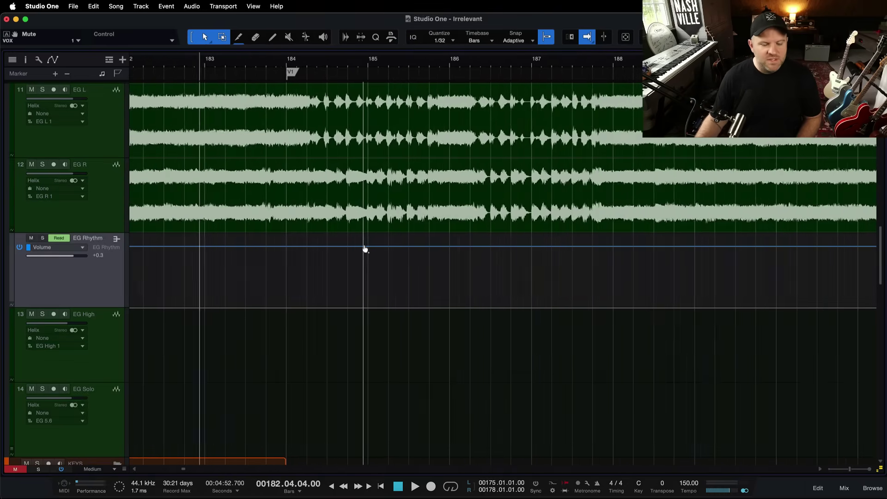
{"action": "scroll", "coordinate": [365, 249], "scroll_direction": "up", "scroll_amount": 2}
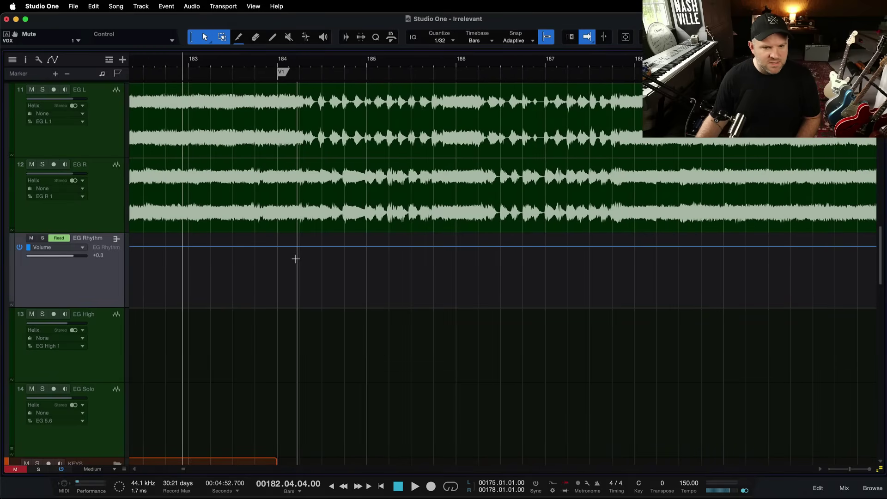
{"action": "left_click_drag", "start_coordinate": [296, 259], "coordinate": [431, 257]}
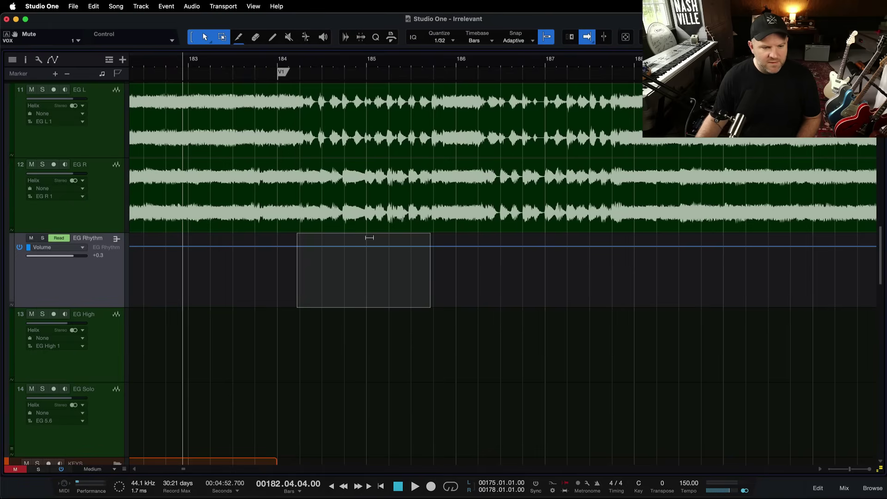
{"action": "left_click_drag", "start_coordinate": [369, 238], "coordinate": [370, 261]}
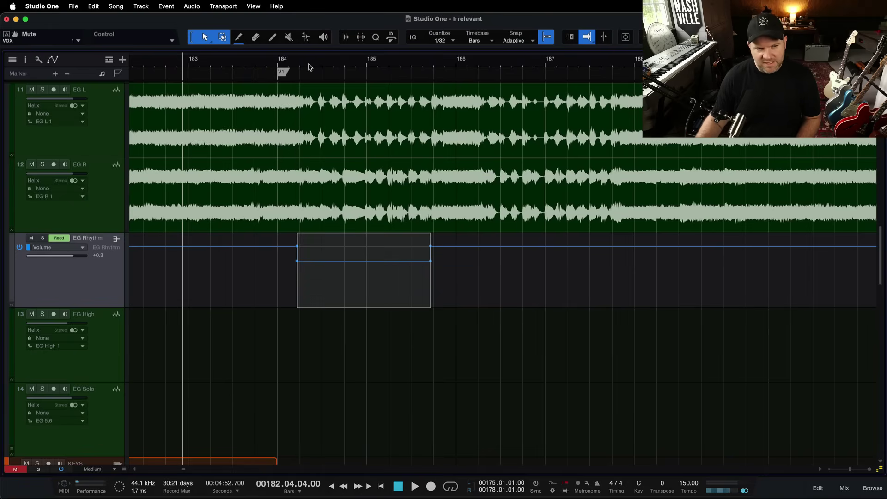
- Audition the lowered guitar passage from just before the V1 marker and undo the EG Rhythm volume change
{"action": "left_click", "coordinate": [269, 61]}
{"action": "key", "text": "space"}
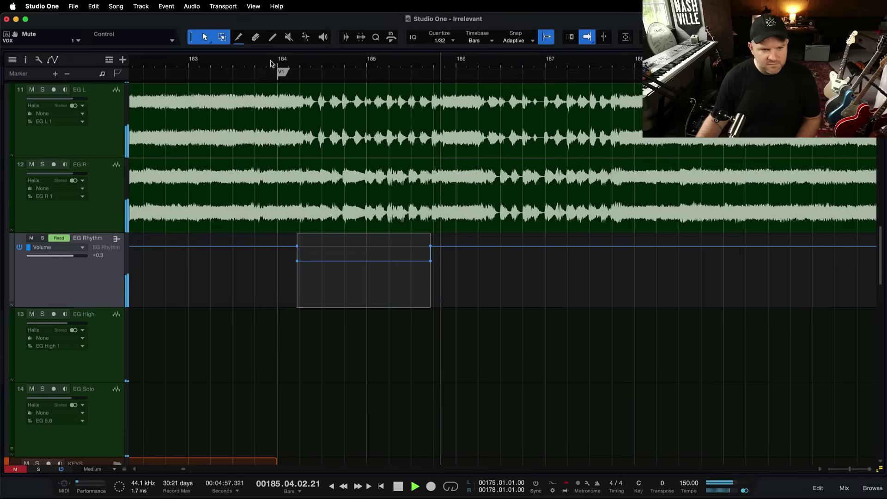
{"action": "key", "text": "space"}
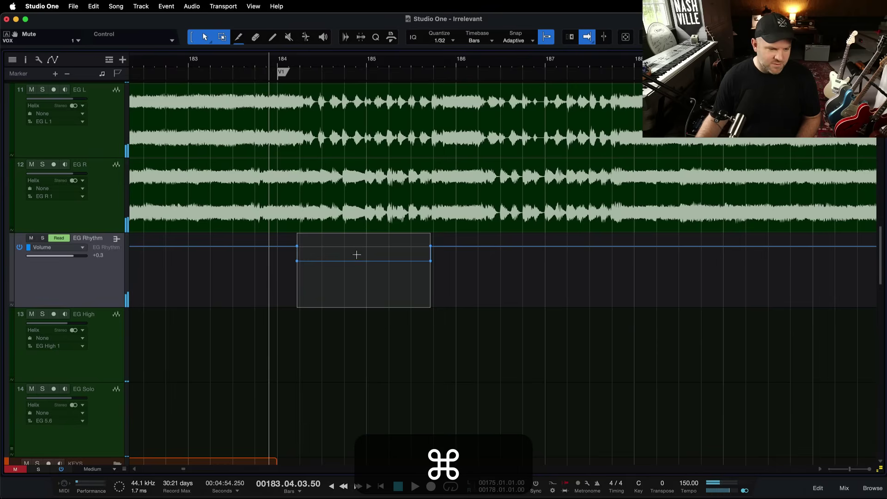
{"action": "key", "text": "super+z"}
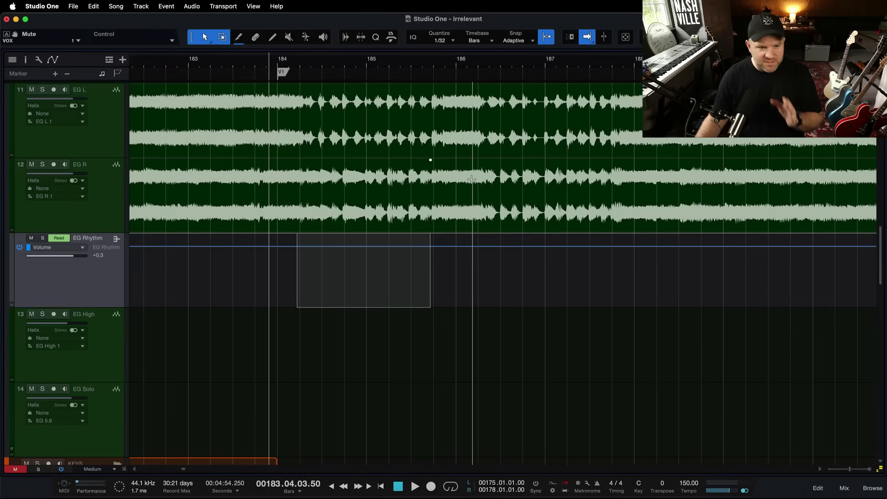
- Examine the EG Rhythm volume automation moves across the song sections up to CH3 and return to the V1 marker
{"action": "scroll", "coordinate": [471, 179], "scroll_direction": "down", "scroll_amount": 5}
{"action": "scroll", "coordinate": [471, 179], "scroll_direction": "down", "scroll_amount": 2}
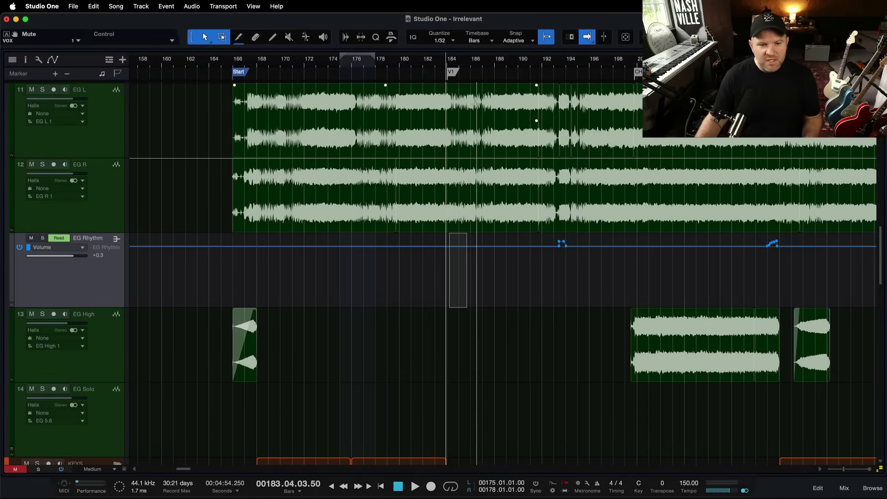
{"action": "scroll", "coordinate": [470, 104], "scroll_direction": "right", "scroll_amount": 10}
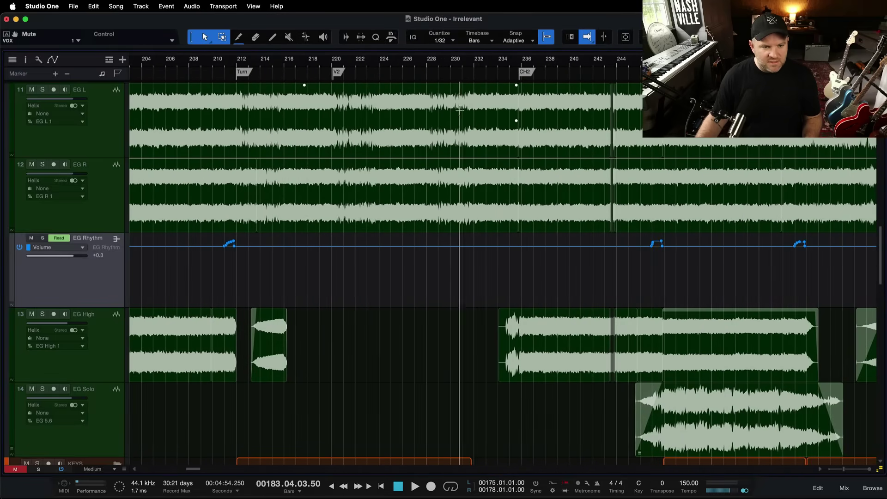
{"action": "scroll", "coordinate": [482, 104], "scroll_direction": "right", "scroll_amount": 7}
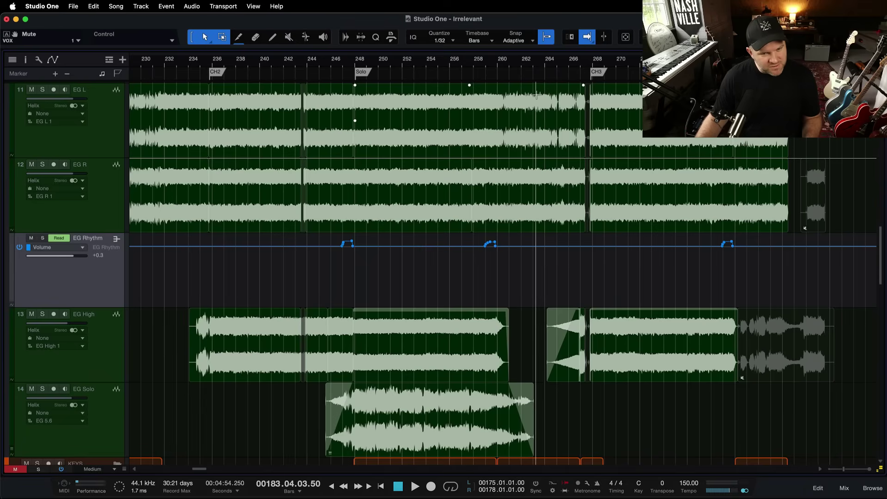
{"action": "scroll", "coordinate": [634, 120], "scroll_direction": "left", "scroll_amount": 20}
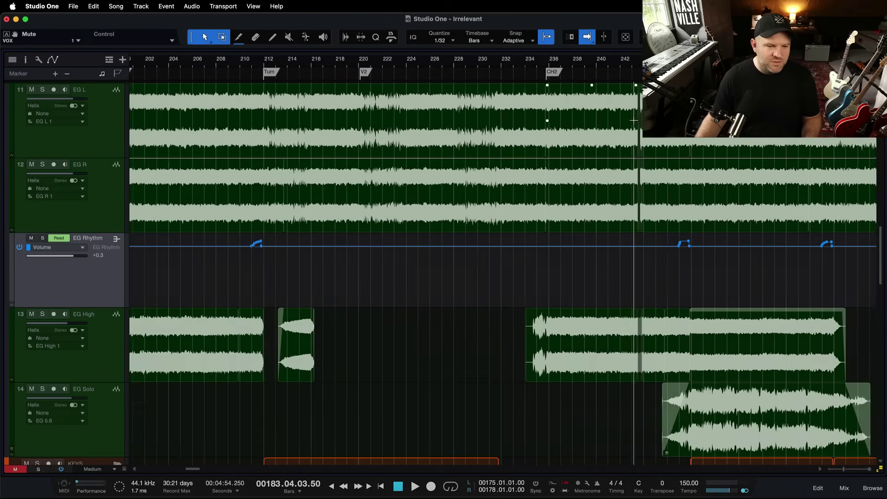
{"action": "scroll", "coordinate": [634, 120], "scroll_direction": "left", "scroll_amount": 2}
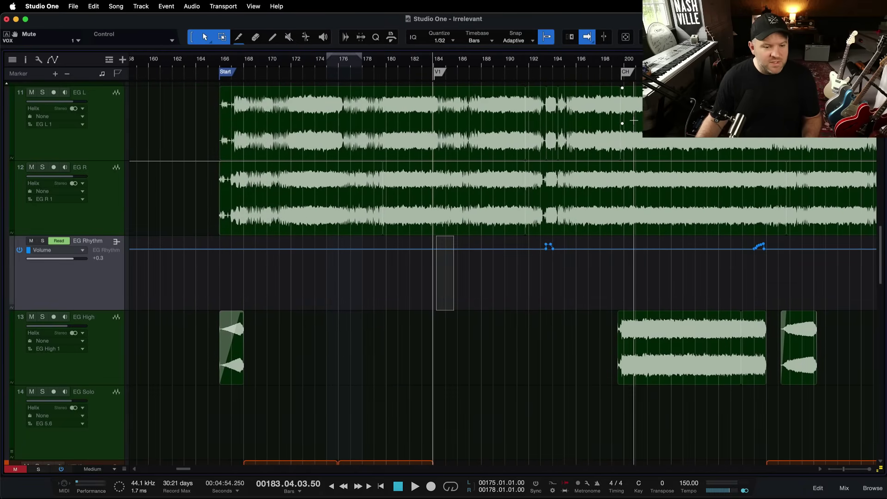
{"action": "scroll", "coordinate": [475, 177], "scroll_direction": "up", "scroll_amount": 2}
{"action": "scroll", "coordinate": [474, 176], "scroll_direction": "up", "scroll_amount": 5}
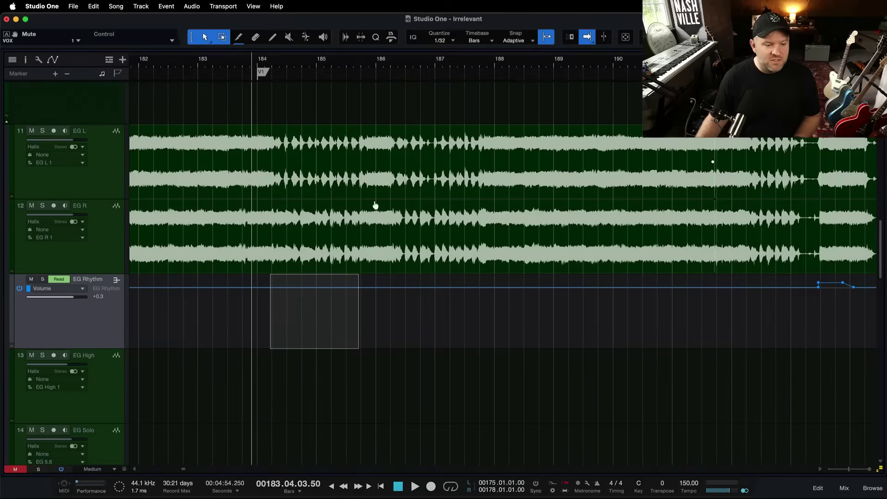
- Select the EG R event at V1, play the unsoloed mix from bar 182 into the verse, and save the song
{"action": "left_click", "coordinate": [310, 255]}
{"action": "key", "text": "super+s"}
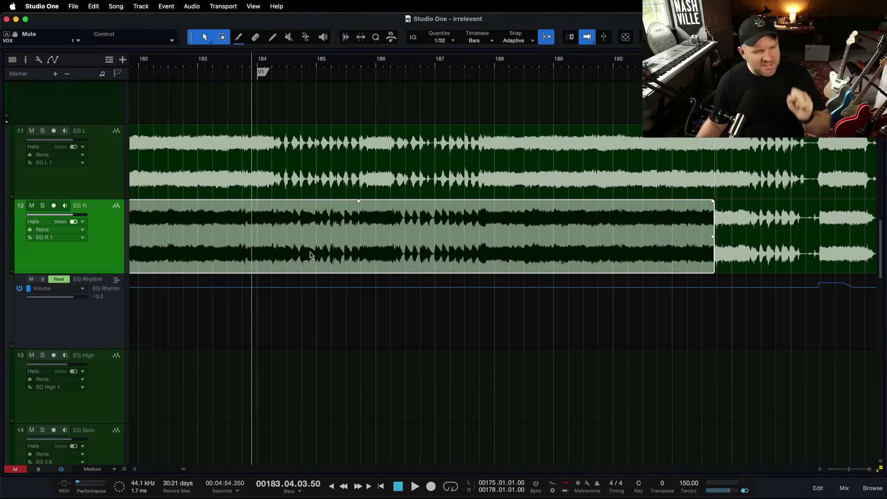
{"action": "scroll", "coordinate": [310, 254], "scroll_direction": "up", "scroll_amount": 4}
{"action": "scroll", "coordinate": [310, 255], "scroll_direction": "down", "scroll_amount": 3, "text": "super"}
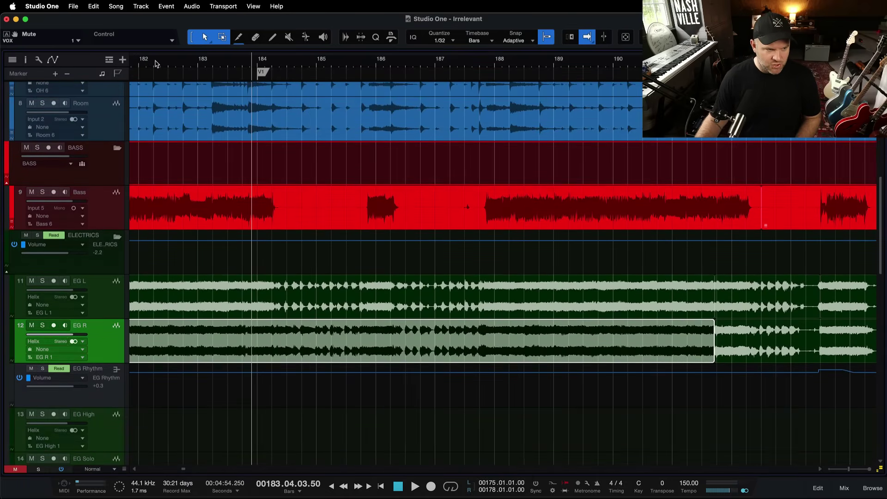
{"action": "left_click", "coordinate": [141, 64]}
{"action": "key", "text": "space"}
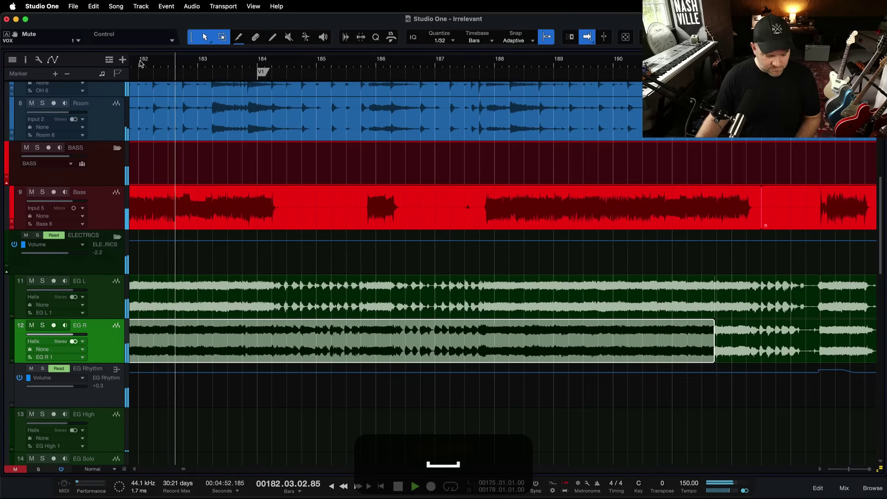
{"action": "key", "text": "super+s"}
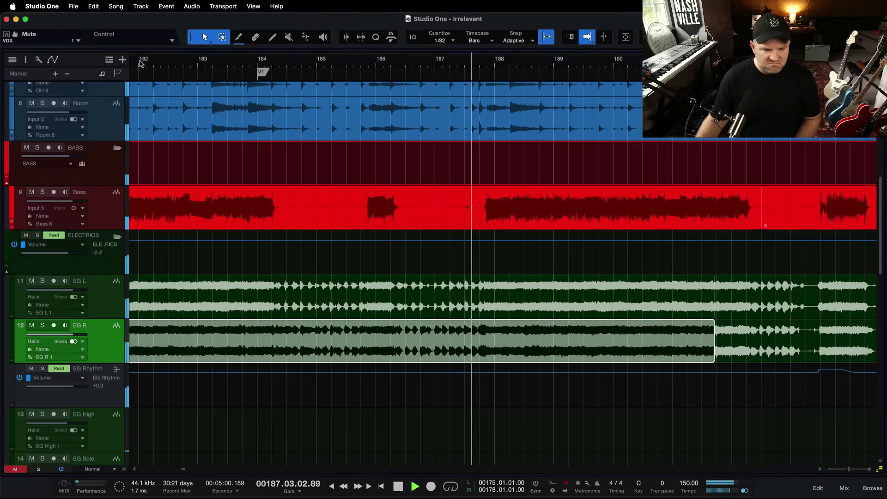
{"action": "key", "text": "space"}
{"action": "key", "text": "super+s"}
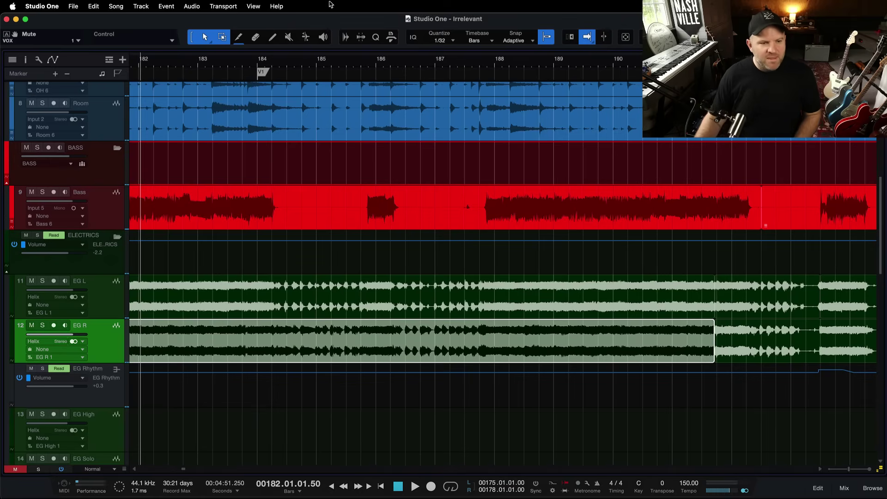
- Play the short bass and guitar hit just before bar 186 twice without any solo
{"action": "left_click", "coordinate": [365, 61]}
{"action": "key", "text": "space"}
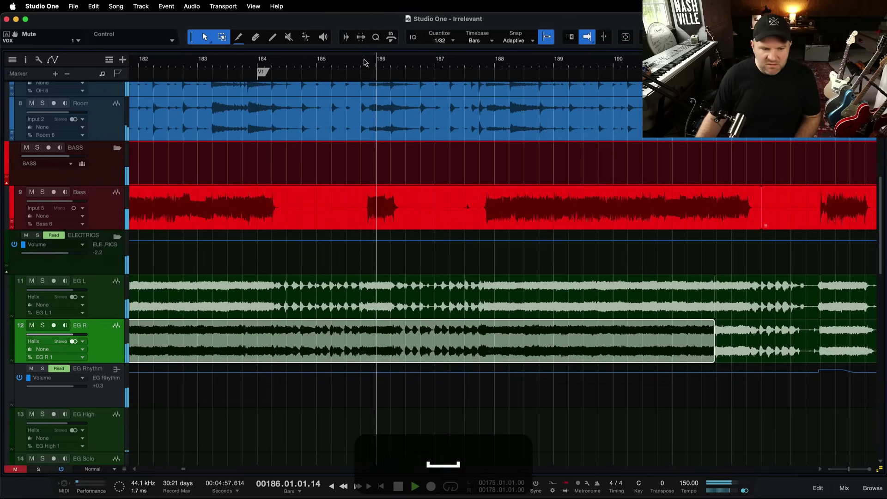
{"action": "key", "text": "space"}
{"action": "key", "text": "space"}
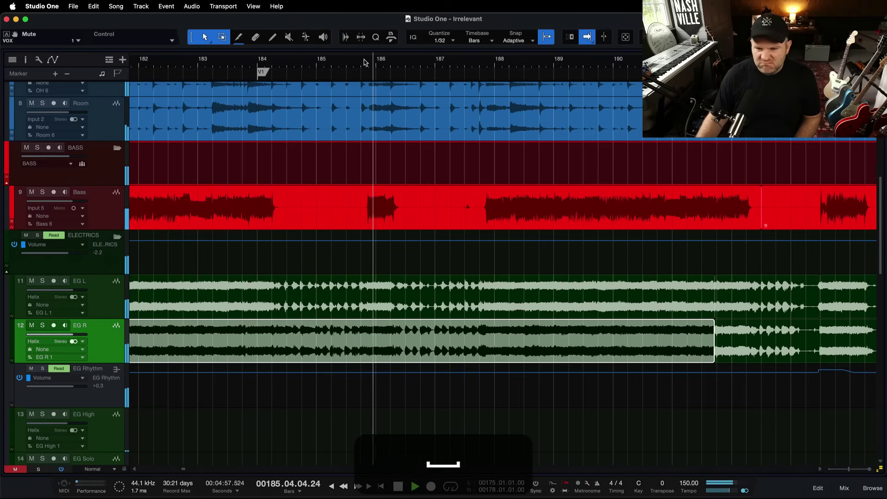
{"action": "key", "text": "space"}
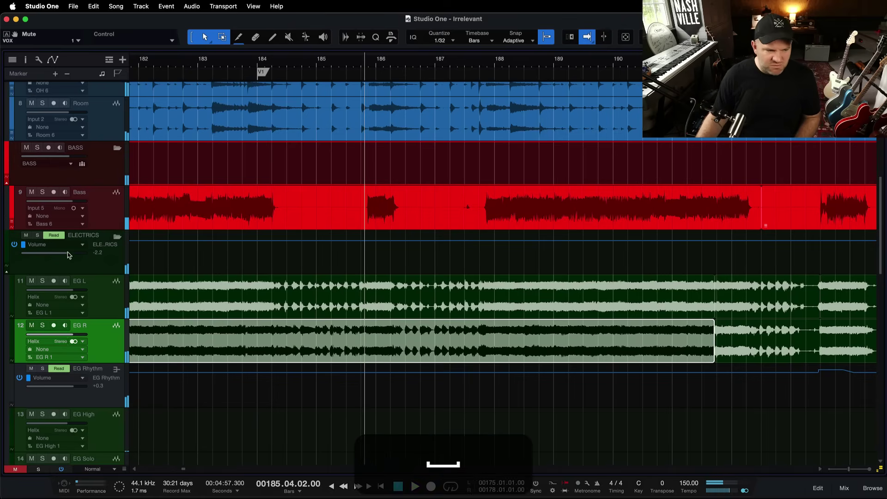
- Compare the hit just before bar 186 with only the Bass track soloed and with only the ELECTRICS folder soloed, clearing each solo
{"action": "left_click", "coordinate": [42, 192]}
{"action": "key", "text": "space"}
{"action": "key", "text": "space"}
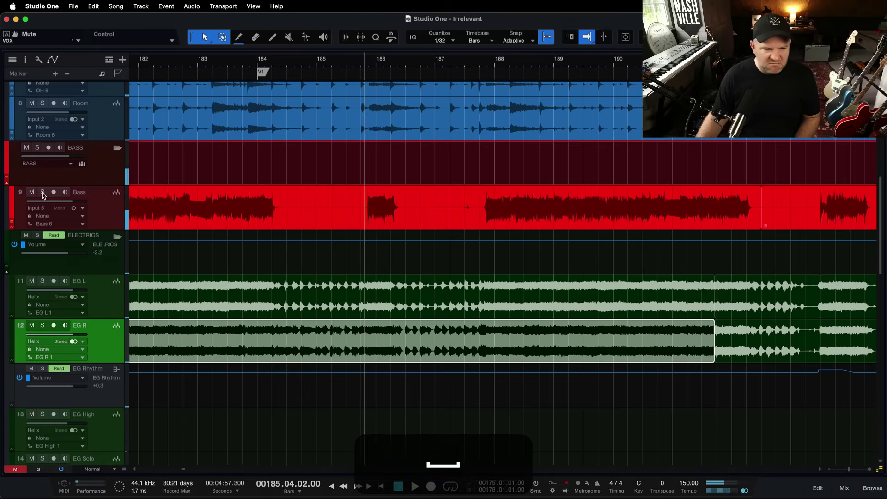
{"action": "left_click", "coordinate": [37, 235]}
{"action": "key", "text": "space"}
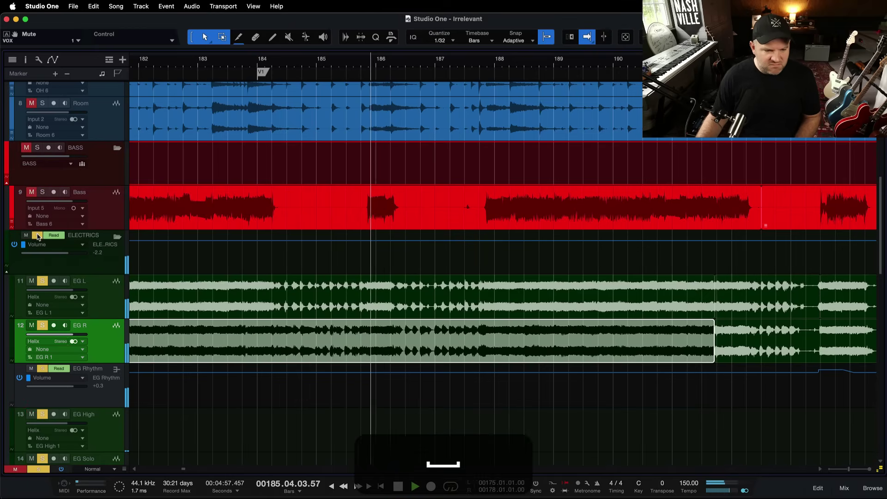
{"action": "key", "text": "space"}
{"action": "left_click", "coordinate": [37, 235]}
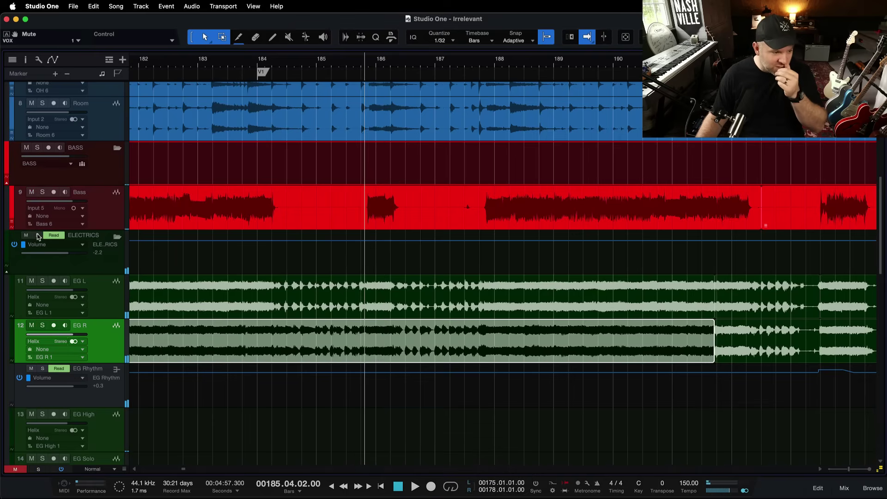
- Play the hit just before bar 186 with only the DRUMS folder soloed, and clear the solo
{"action": "scroll", "coordinate": [206, 173], "scroll_direction": "up", "scroll_amount": 10}
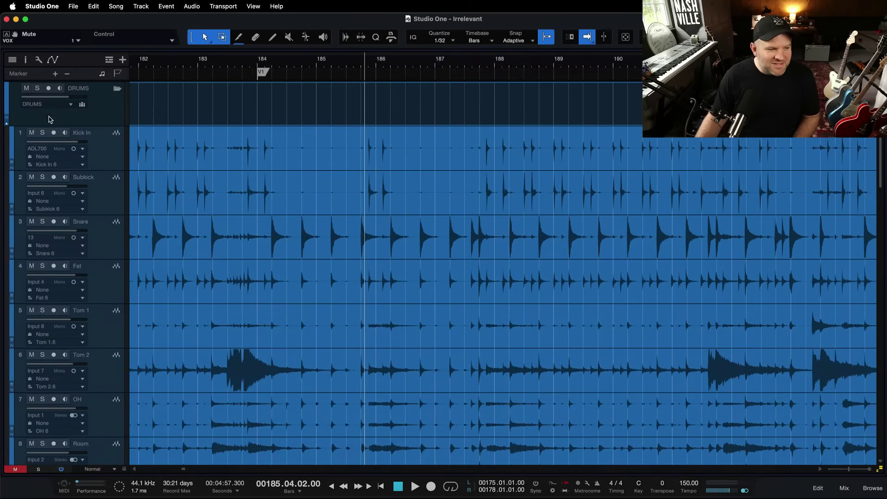
{"action": "left_click", "coordinate": [37, 88]}
{"action": "key", "text": "space"}
{"action": "key", "text": "space"}
{"action": "left_click", "coordinate": [38, 88]}
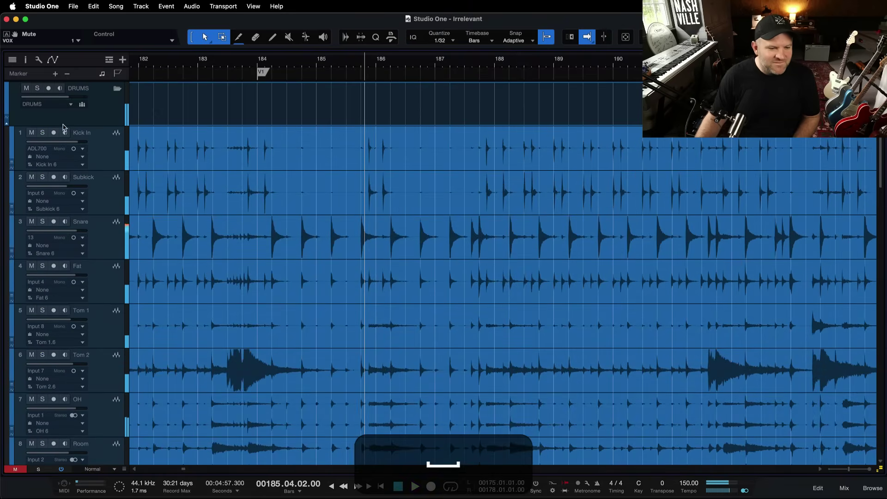
- Mark the EG L passage between the V1 downbeat and the hit before bar 186, and compare its waveform with EG R
{"action": "scroll", "coordinate": [255, 304], "scroll_direction": "down", "scroll_amount": 8}
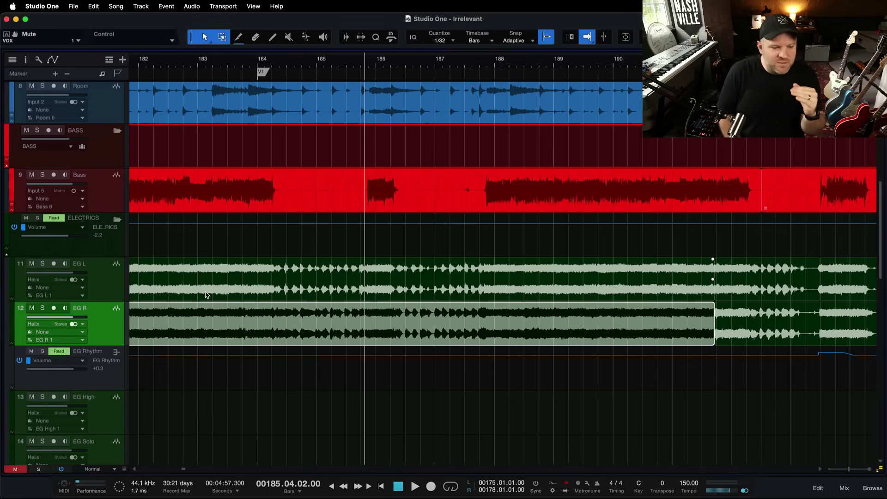
{"action": "scroll", "coordinate": [280, 287], "scroll_direction": "up", "scroll_amount": 3}
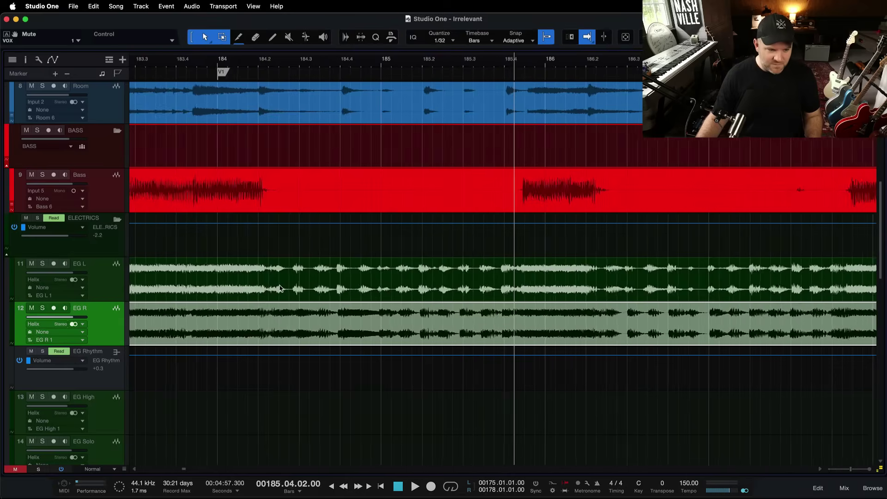
{"action": "left_click_drag", "start_coordinate": [271, 268], "coordinate": [439, 270]}
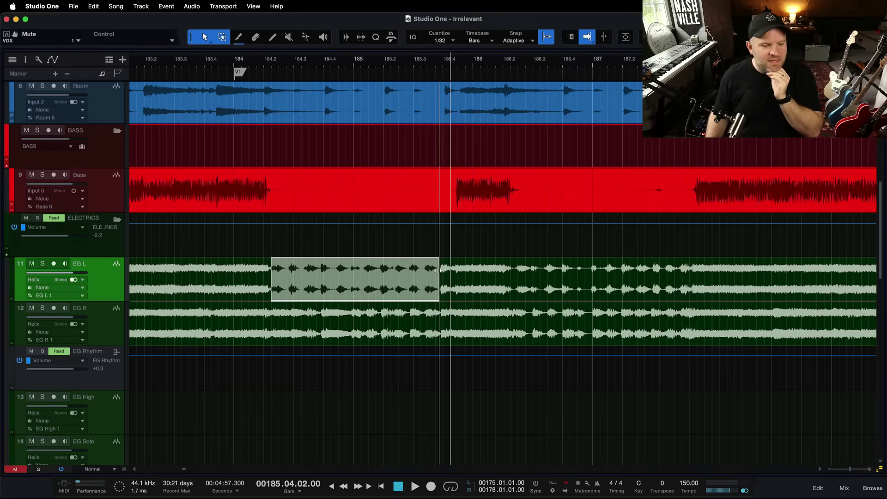
{"action": "left_click", "coordinate": [339, 305]}
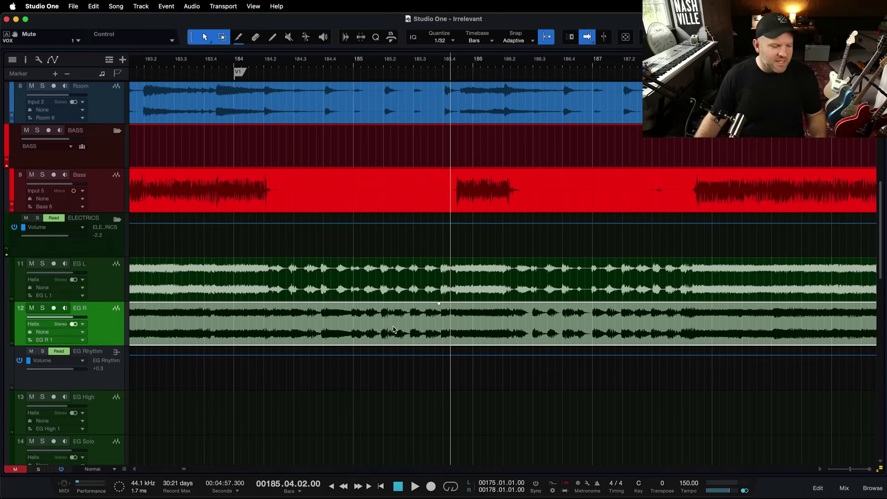
{"action": "scroll", "coordinate": [288, 287], "scroll_direction": "up", "scroll_amount": 2}
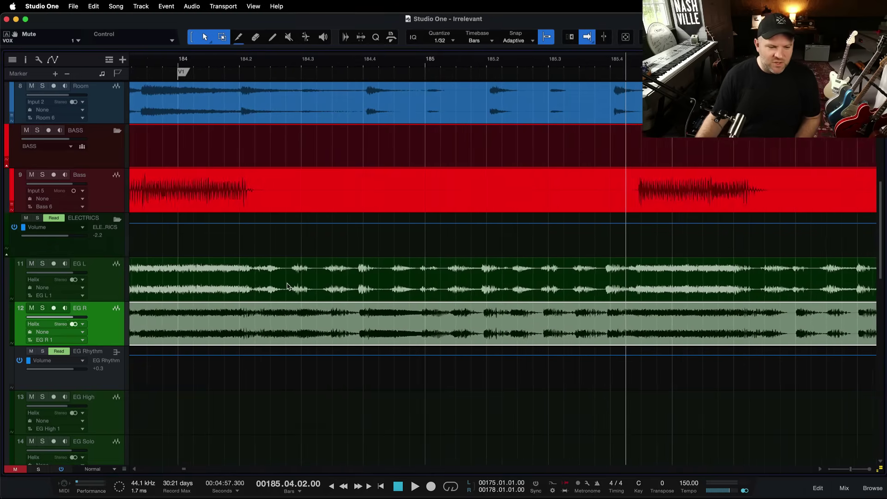
{"action": "scroll", "coordinate": [287, 287], "scroll_direction": "down", "scroll_amount": 2}
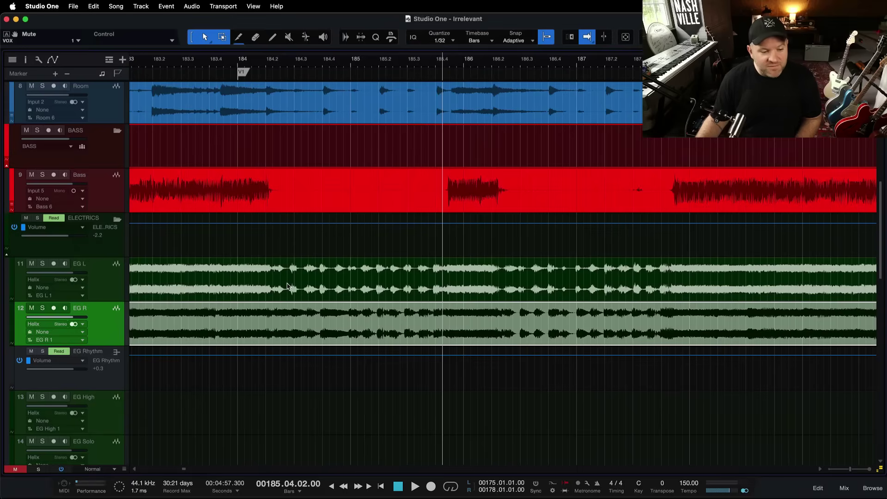
- Select the EG L event, place the playhead at the V1 marker on bar 184, and save the song
{"action": "left_click", "coordinate": [250, 289]}
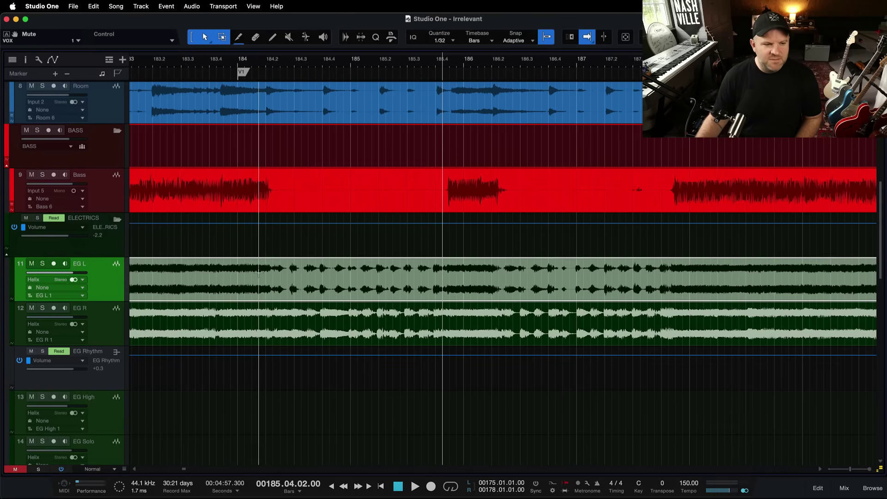
{"action": "left_click", "coordinate": [240, 68]}
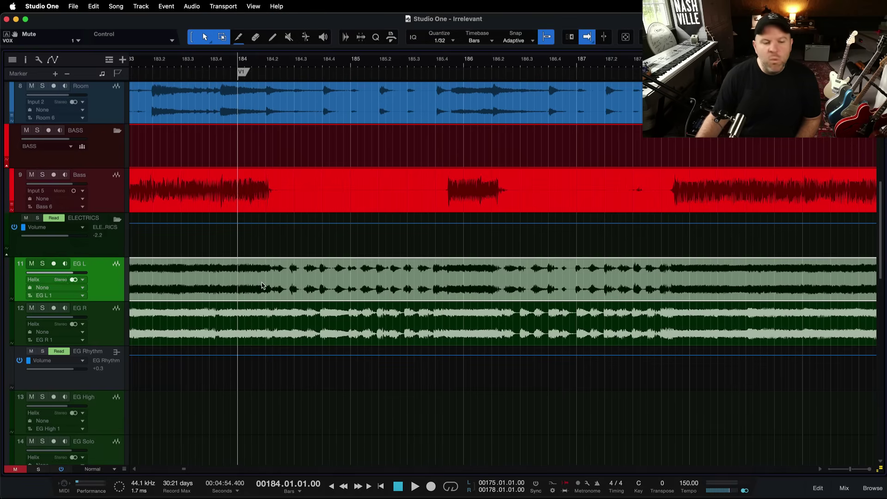
{"action": "scroll", "coordinate": [262, 286], "scroll_direction": "down", "scroll_amount": 2}
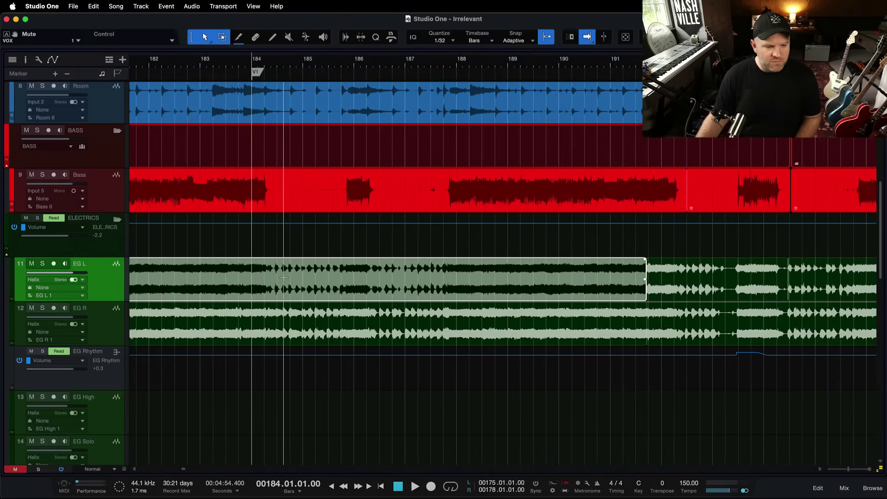
{"action": "key", "text": "super+s"}
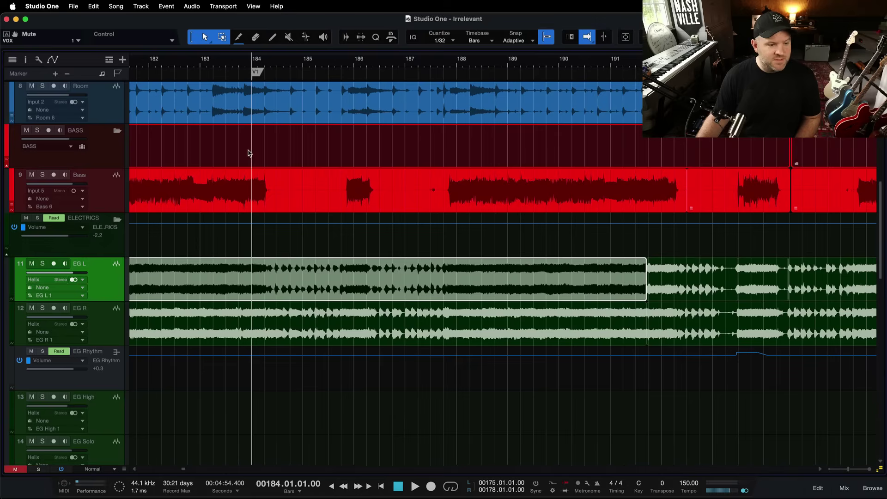
- Play the transition into verse 1 from bar 183, soloing the ELECTRICS folder during playback and clearing that solo
{"action": "left_click", "coordinate": [200, 64]}
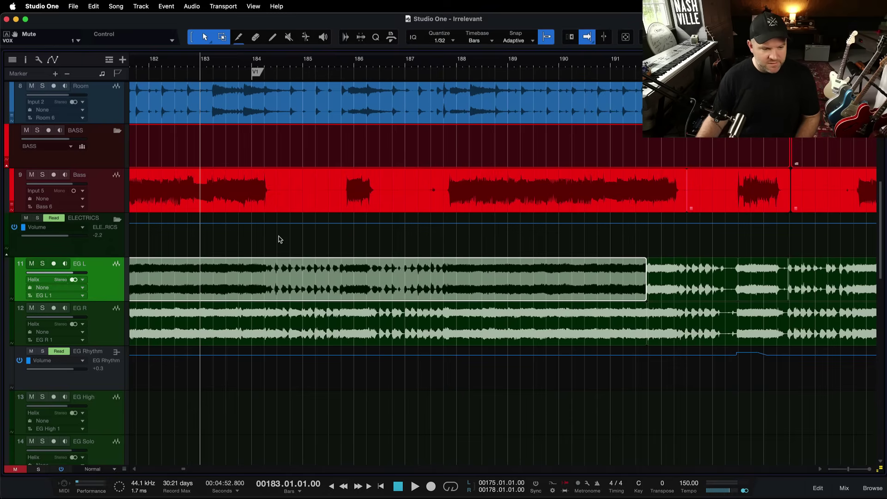
{"action": "key", "text": "space"}
{"action": "left_click", "coordinate": [37, 219]}
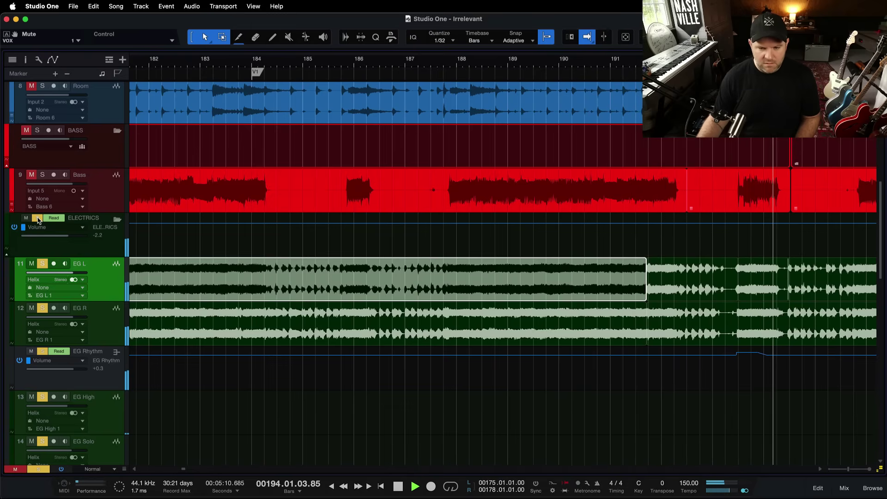
{"action": "left_click", "coordinate": [38, 219]}
{"action": "key", "text": "space"}
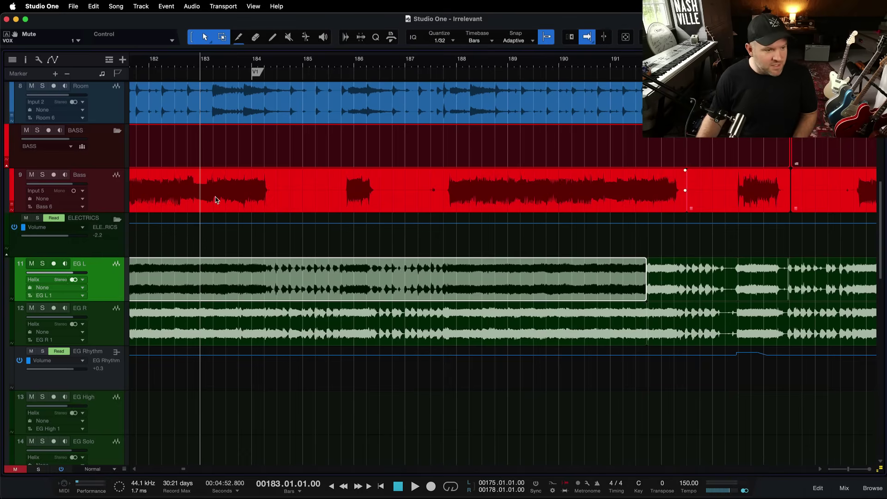
- Solo the ELECTRICS folder instead of the EG L track alone, and play the guitars from bar 183
{"action": "key", "text": "space"}
{"action": "key", "text": "s"}
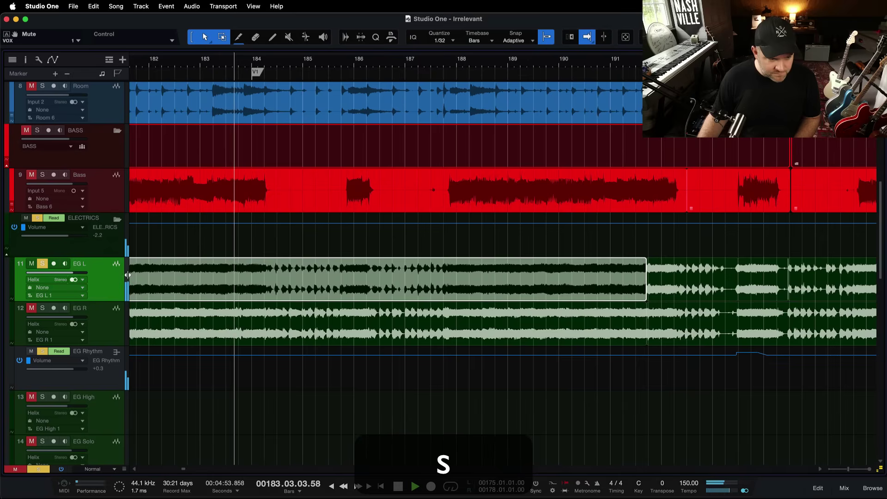
{"action": "key", "text": "space"}
{"action": "left_click", "coordinate": [98, 248]}
{"action": "key", "text": "s"}
{"action": "key", "text": "space"}
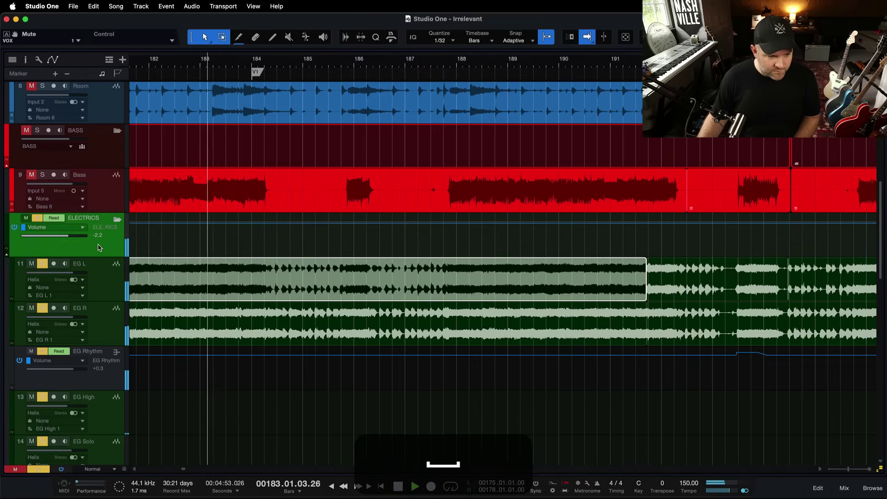
{"action": "key", "text": "space"}
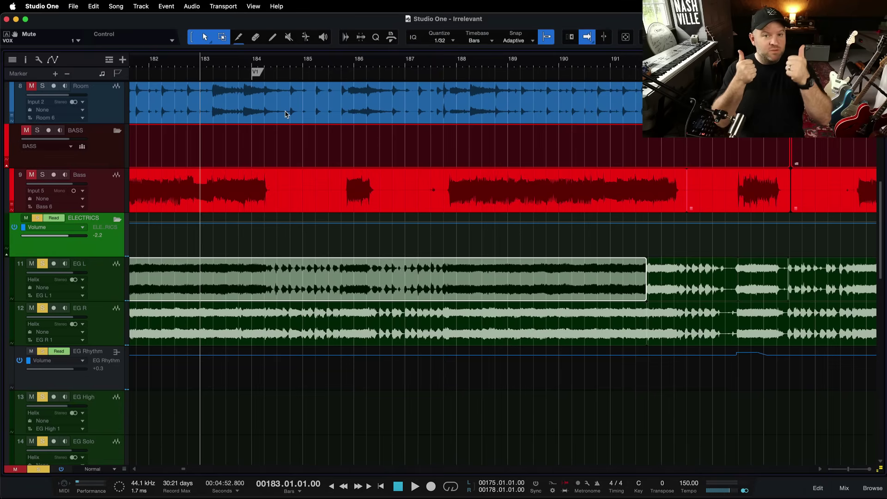
- Play the soloed guitars from the start of the palm-muted passage in bar 184, after the V1 downbeat
{"action": "left_click", "coordinate": [272, 65]}
{"action": "key", "text": "e"}
{"action": "key", "text": "e"}
{"action": "key", "text": "e"}
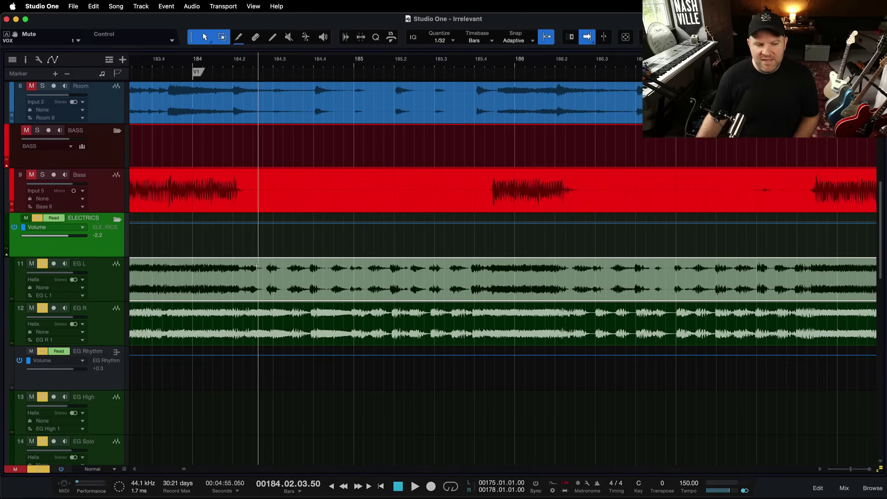
{"action": "key", "text": "space"}
{"action": "key", "text": "space"}
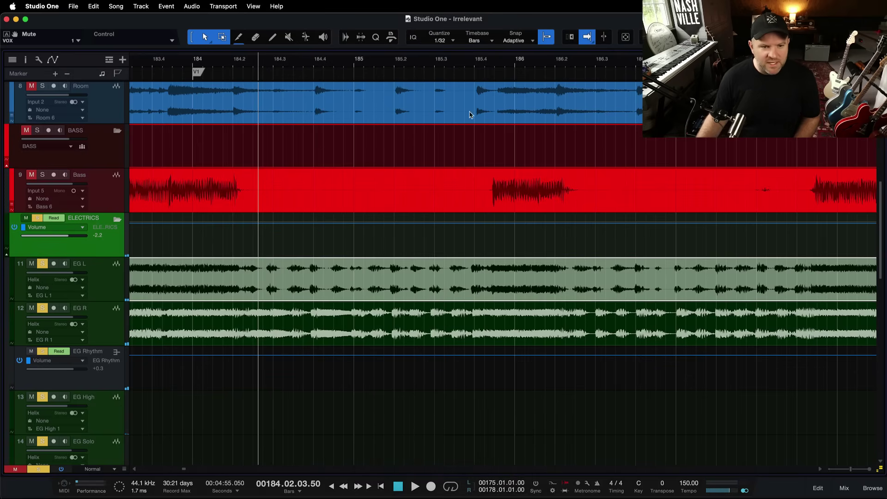
- Play the soloed guitars from the hit just before bar 186 and review the passage back to V1
{"action": "left_click", "coordinate": [490, 61]}
{"action": "key", "text": "space"}
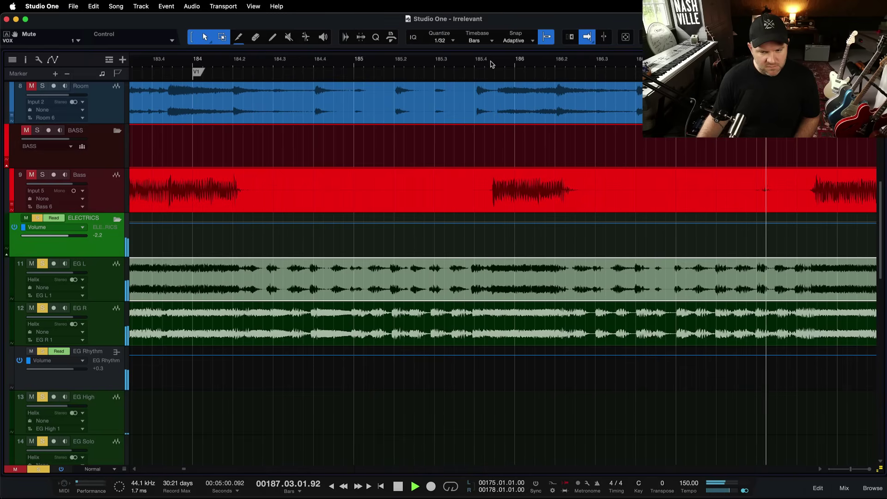
{"action": "key", "text": "space"}
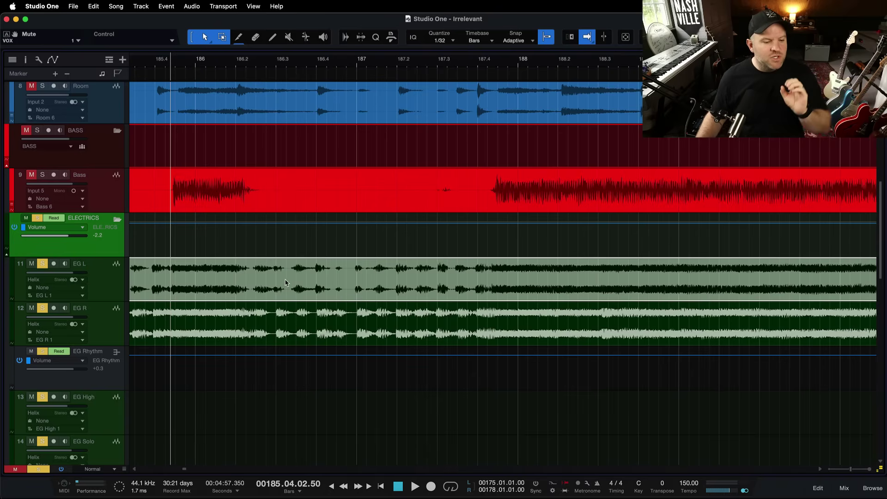
{"action": "scroll", "coordinate": [286, 283], "scroll_direction": "left", "scroll_amount": 3}
{"action": "scroll", "coordinate": [285, 284], "scroll_direction": "left", "scroll_amount": 7}
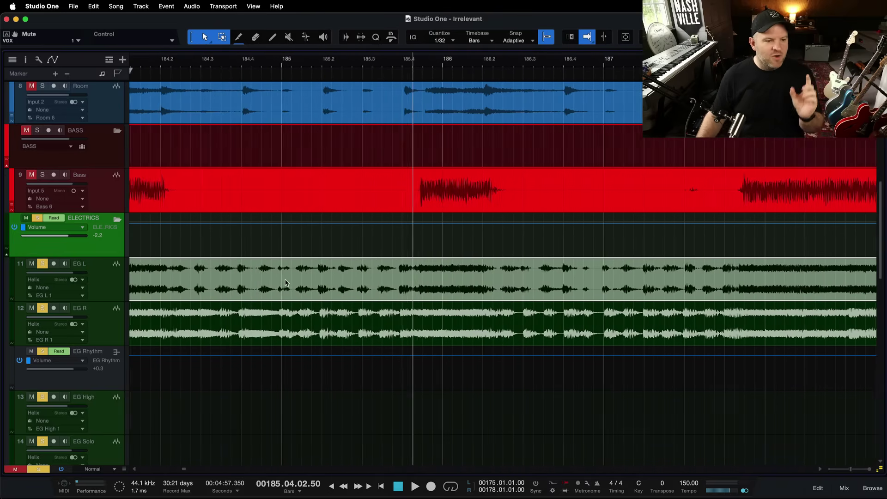
{"action": "scroll", "coordinate": [293, 290], "scroll_direction": "down", "scroll_amount": 3}
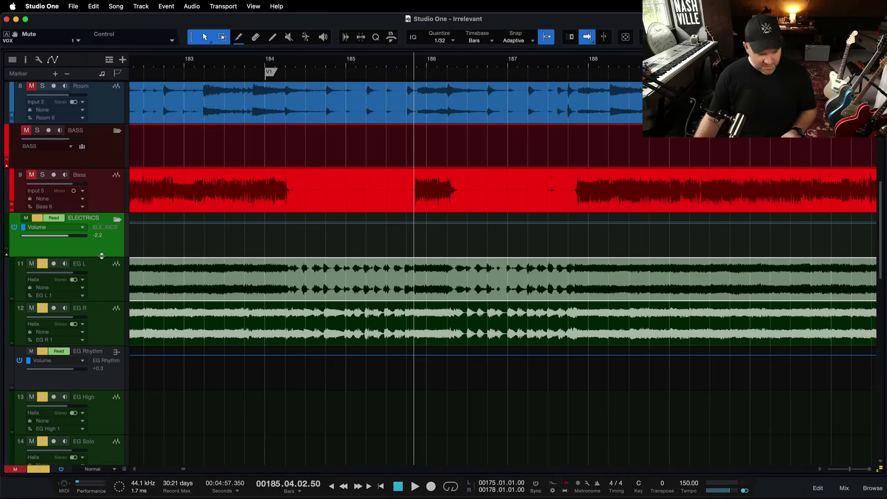
- Open the Pro EQ on the EG Rhythm channel and switch the plug-in on
{"action": "key", "text": "F4"}
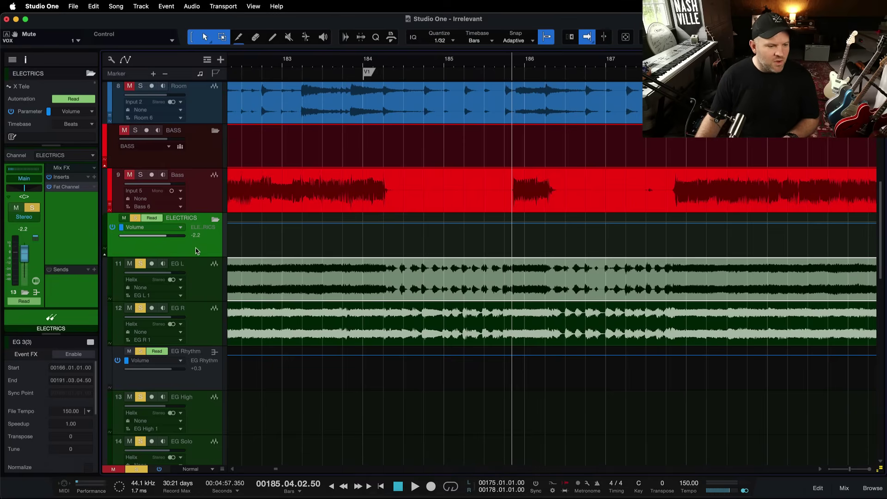
{"action": "left_click", "coordinate": [196, 365]}
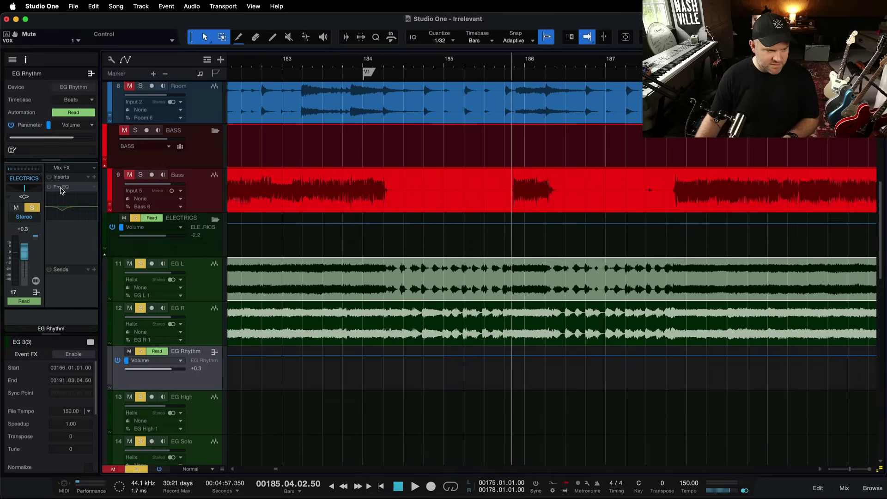
{"action": "left_click", "coordinate": [61, 187]}
{"action": "left_click_drag", "start_coordinate": [460, 192], "coordinate": [441, 98]}
{"action": "key", "text": "ctrl"}
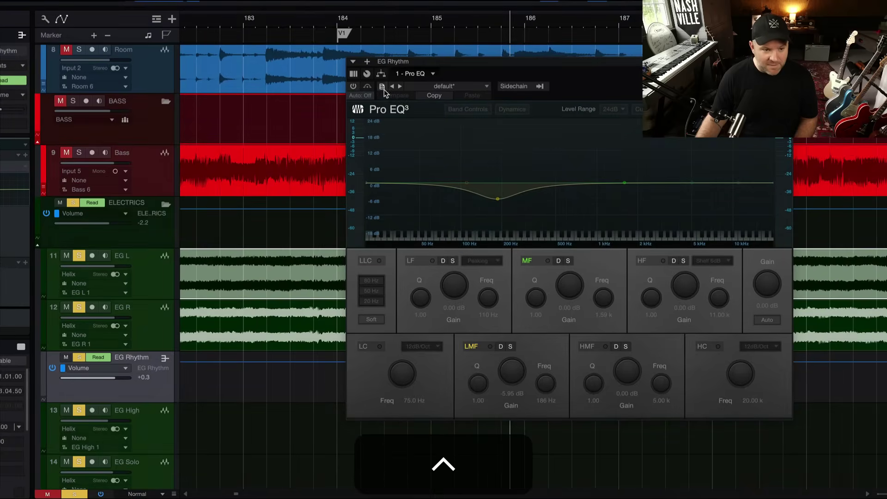
{"action": "left_click", "coordinate": [354, 86]}
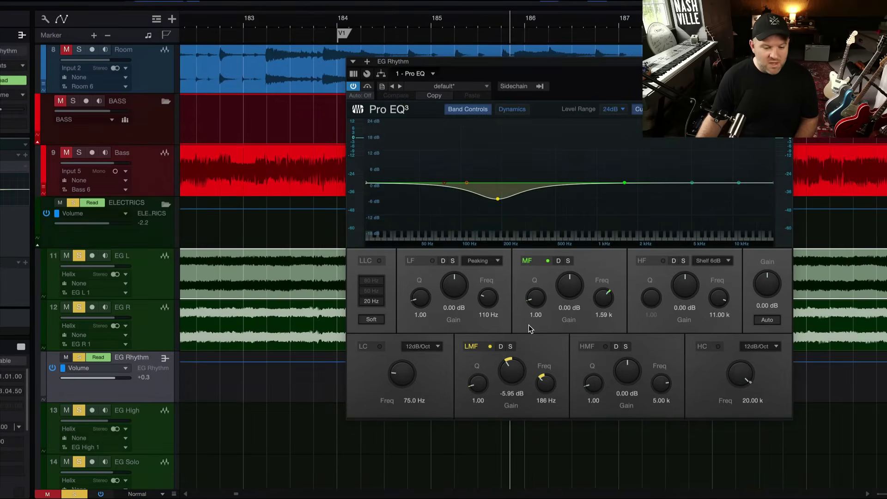
- Listen to the guitars from just before bar 186 with only the EQ's LMF band soloed, and clear the band solo
{"action": "left_click", "coordinate": [510, 346]}
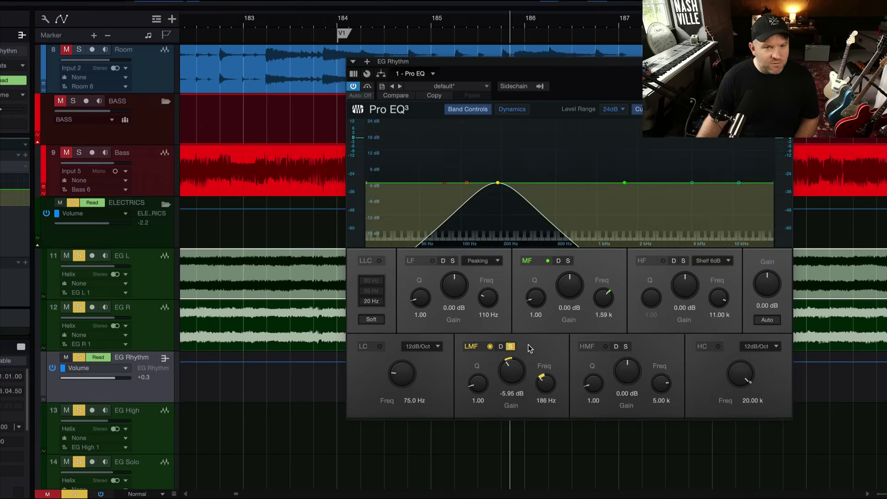
{"action": "key", "text": "space"}
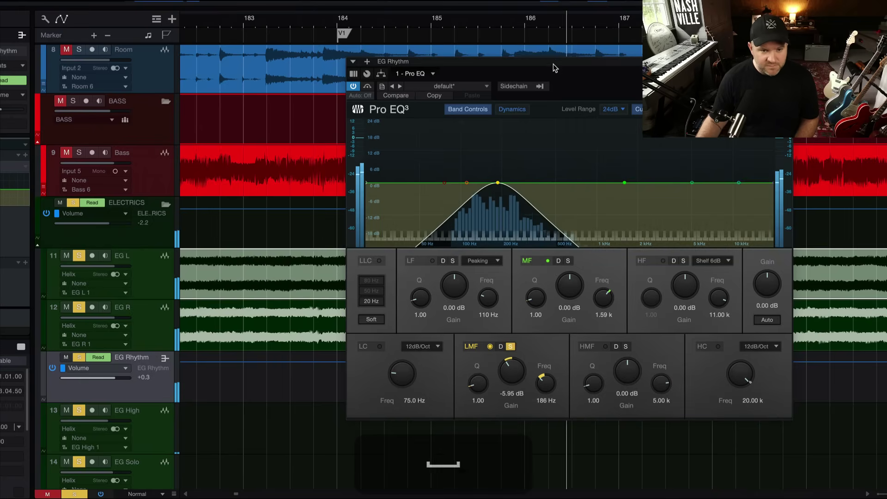
{"action": "left_click_drag", "start_coordinate": [554, 68], "coordinate": [428, 71]}
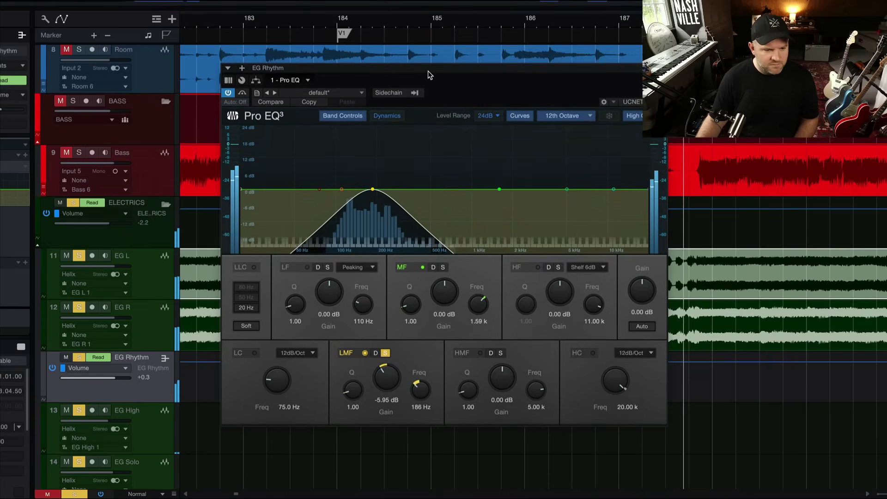
{"action": "key", "text": "space"}
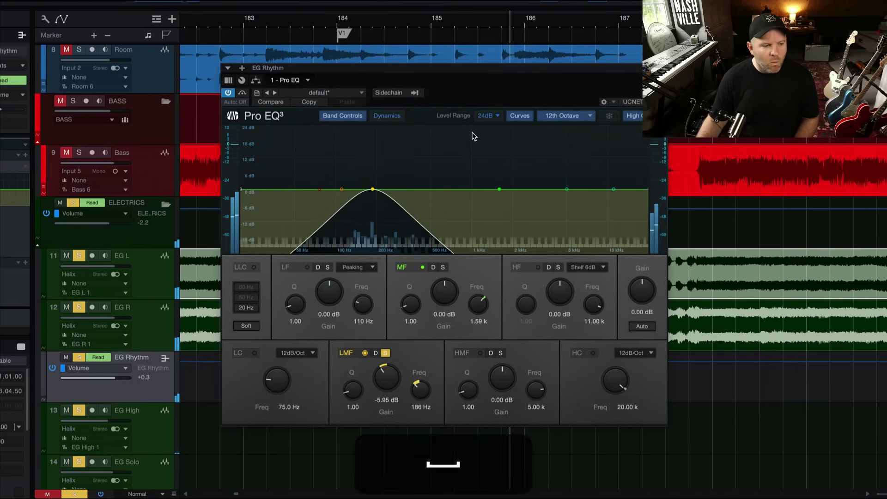
{"action": "left_click", "coordinate": [386, 354]}
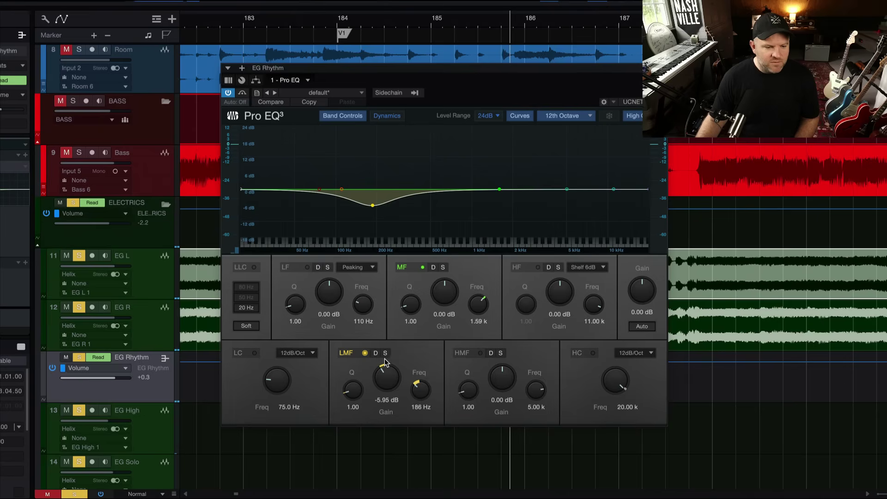
- Boost the LMF band's gain to 11.81 dB and play the rhythm guitars from just before bar 186
{"action": "left_click_drag", "start_coordinate": [385, 379], "coordinate": [394, 386]}
{"action": "key", "text": "space"}
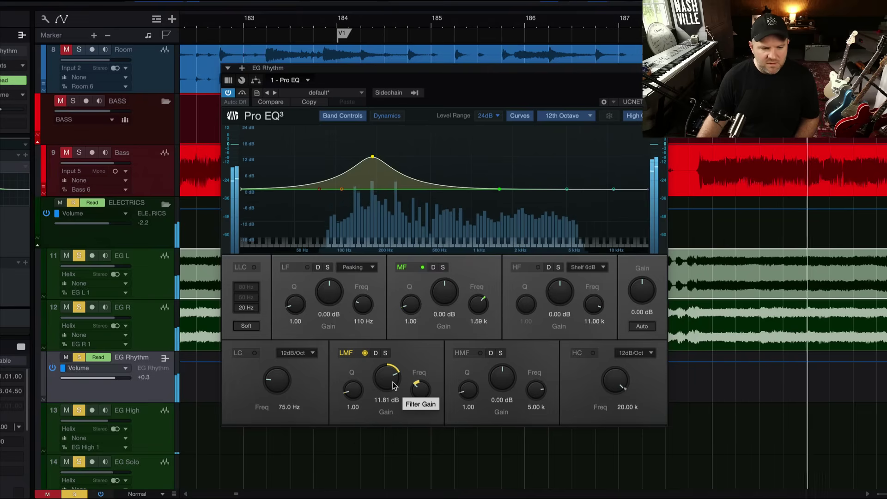
{"action": "key", "text": "space"}
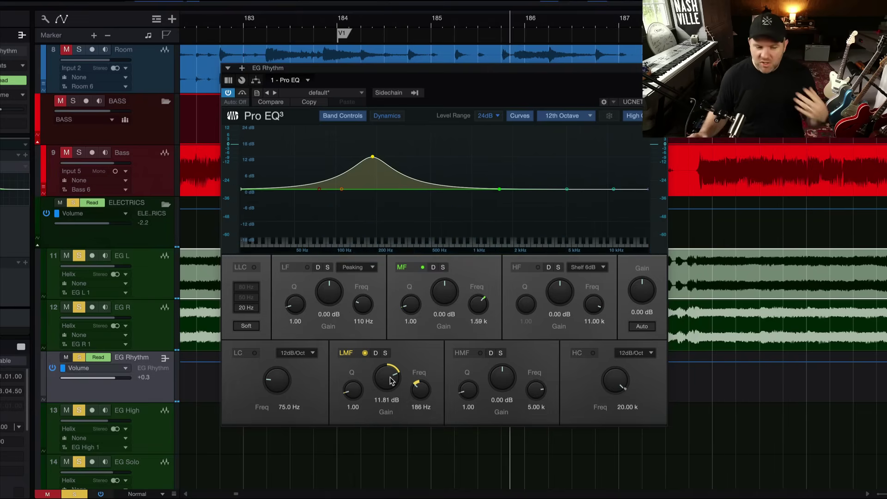
- Undo the LMF band's boost, set its gain to -5.95 dB, and play the rhythm guitars from just before bar 186
{"action": "key", "text": "space"}
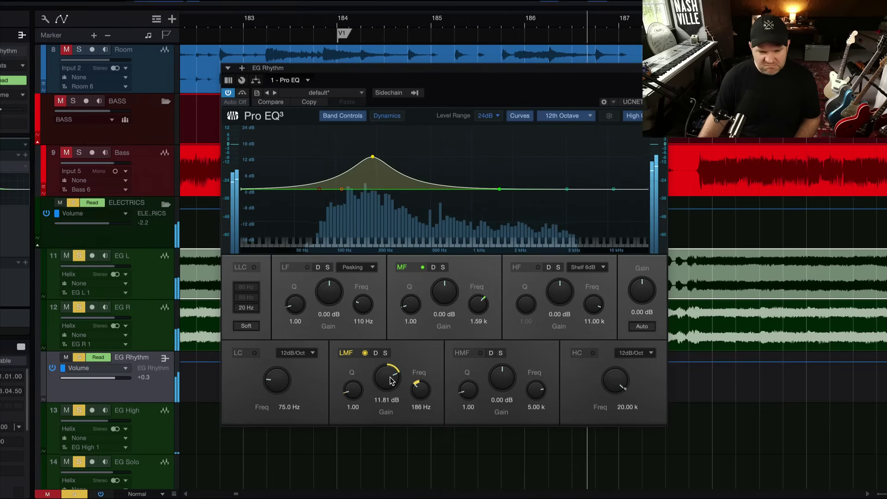
{"action": "key", "text": "super+z"}
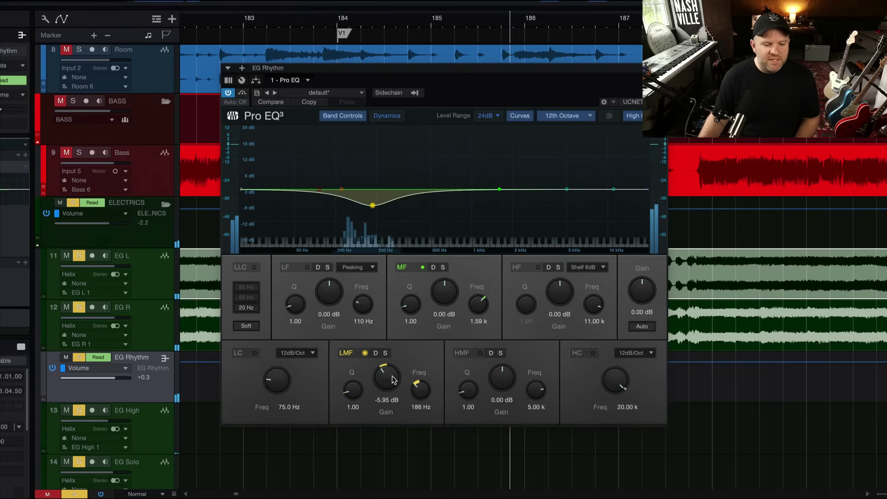
{"action": "key", "text": "space"}
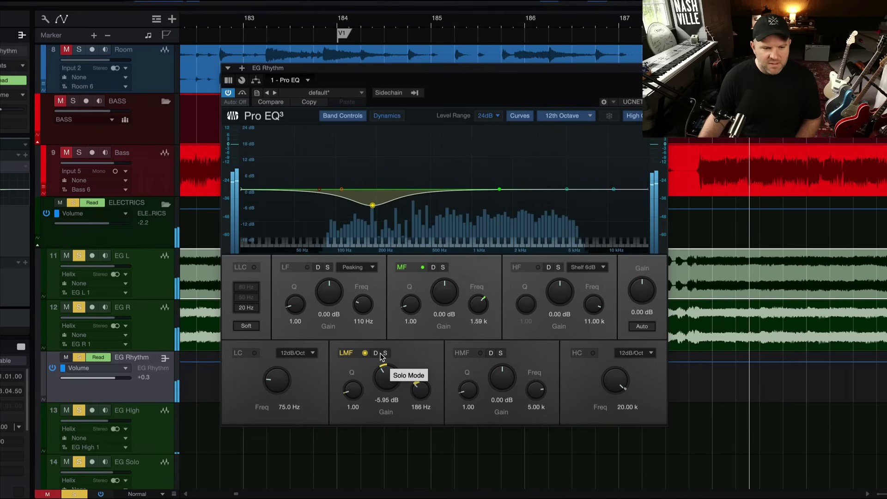
{"action": "key", "text": "space"}
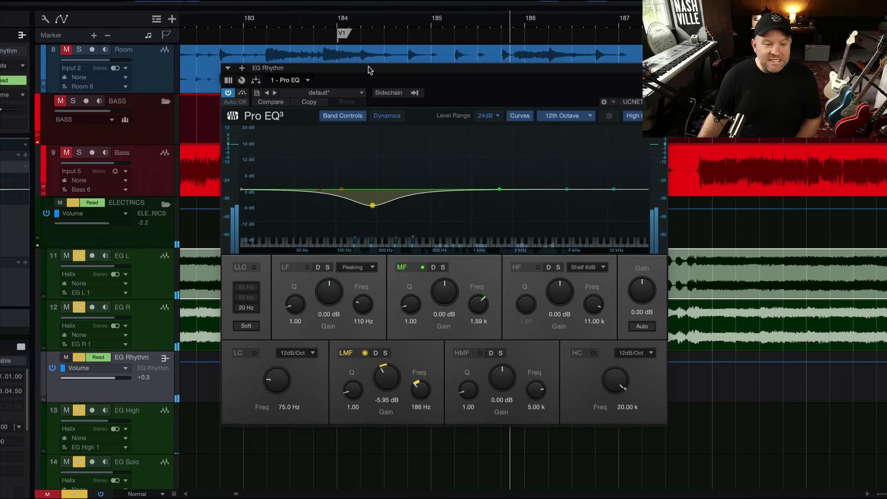
- Play the rhythm guitars from bar 183, comparing the sound with the EQ's LMF band off and on
{"action": "left_click_drag", "start_coordinate": [368, 68], "coordinate": [440, 105]}
{"action": "left_click", "coordinate": [244, 24]}
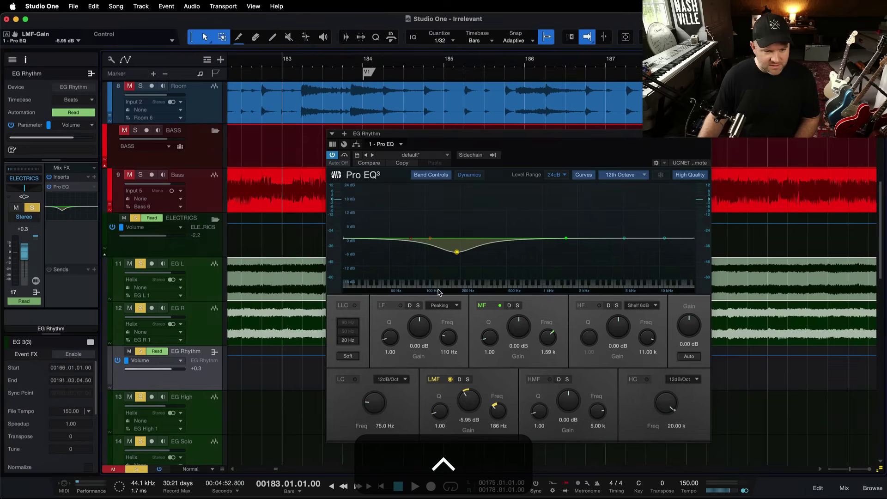
{"action": "key", "text": "space"}
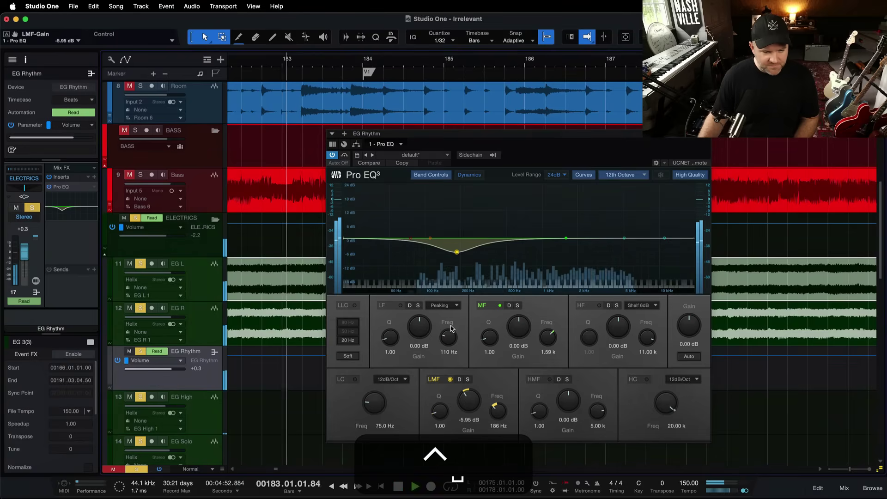
{"action": "key", "text": "space"}
{"action": "key", "text": "space"}
{"action": "left_click", "coordinate": [451, 380]}
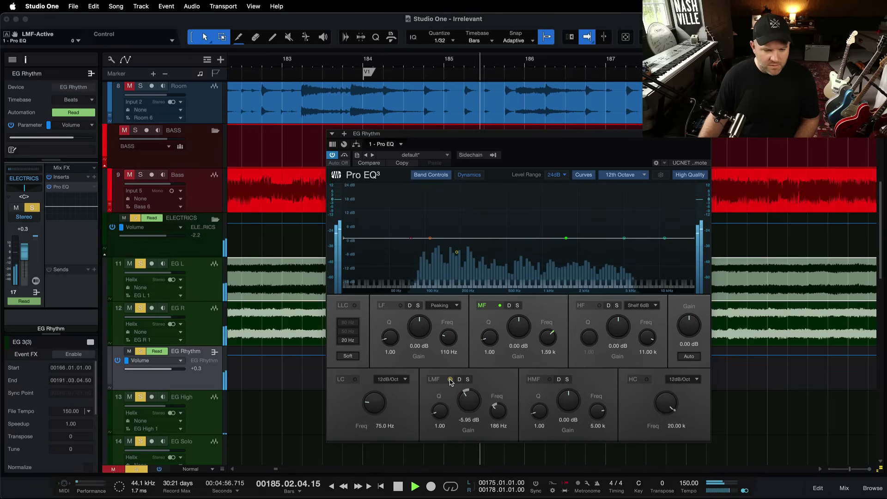
{"action": "left_click", "coordinate": [451, 379]}
{"action": "key", "text": "space"}
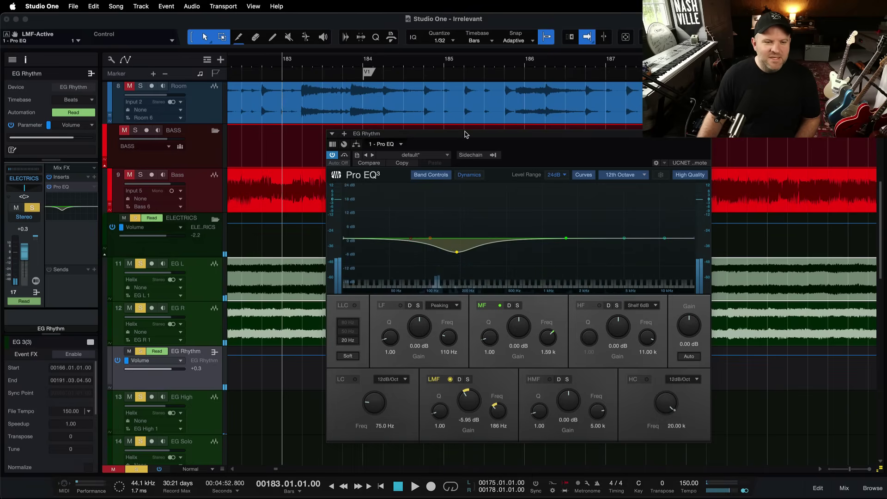
- Set a loop range from 184.02.02 to 185.04.03 over the palm-muted passage and enable looping
{"action": "left_click_drag", "start_coordinate": [462, 148], "coordinate": [638, 184]}
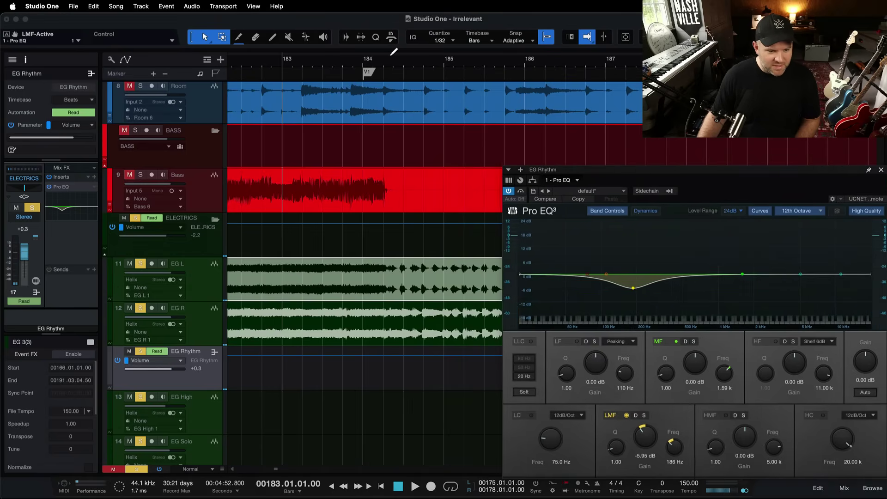
{"action": "left_click_drag", "start_coordinate": [389, 58], "coordinate": [516, 73]}
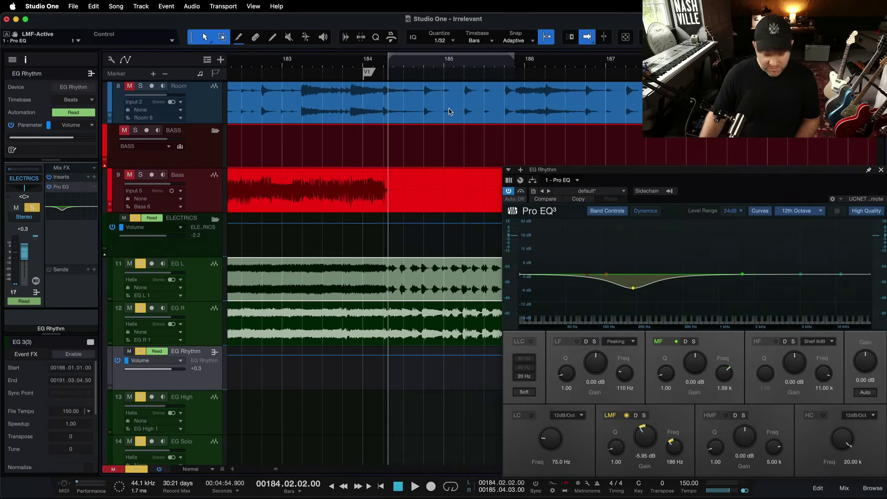
{"action": "key", "text": "KP_Divide"}
{"action": "left_click_drag", "start_coordinate": [583, 171], "coordinate": [203, 105]}
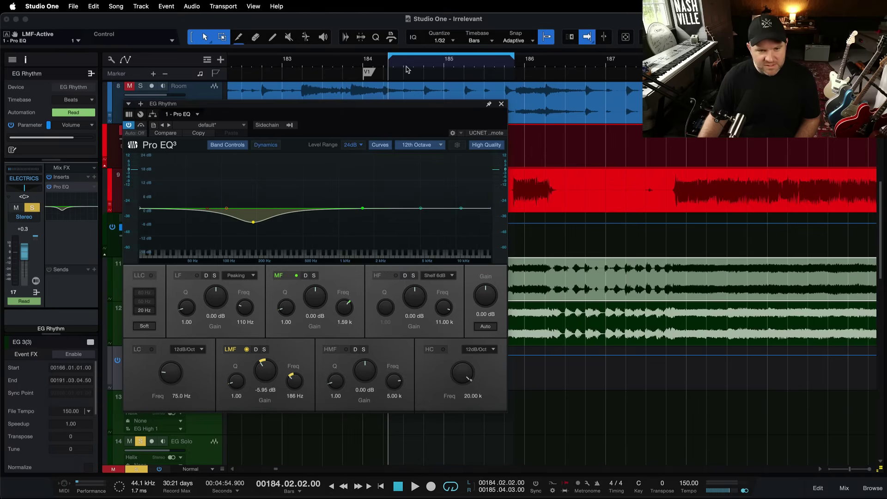
- Play the looped palm-muted passage while bypassing and re-enabling the Pro EQ, leaving the plug-in on
{"action": "key", "text": "space"}
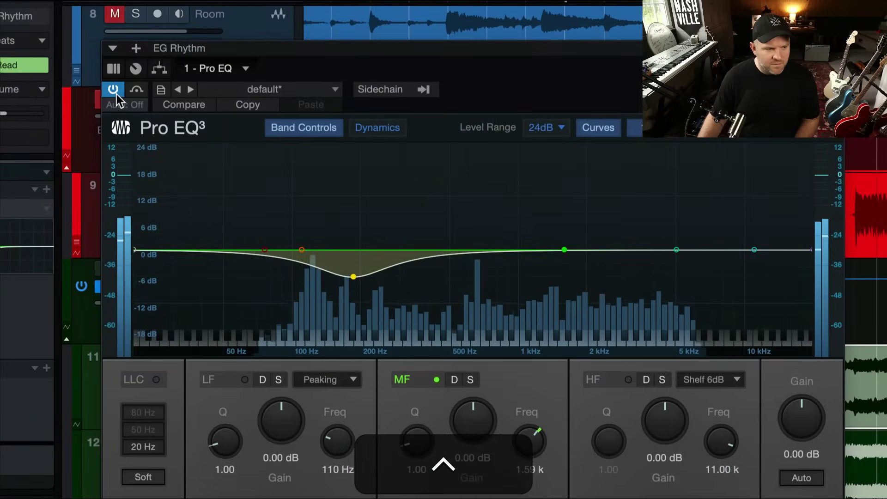
{"action": "left_click", "coordinate": [115, 92]}
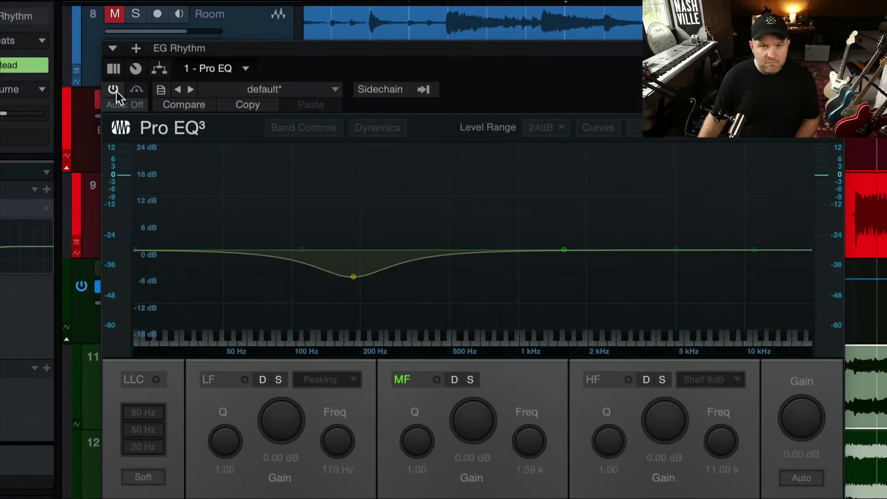
{"action": "left_click", "coordinate": [116, 92]}
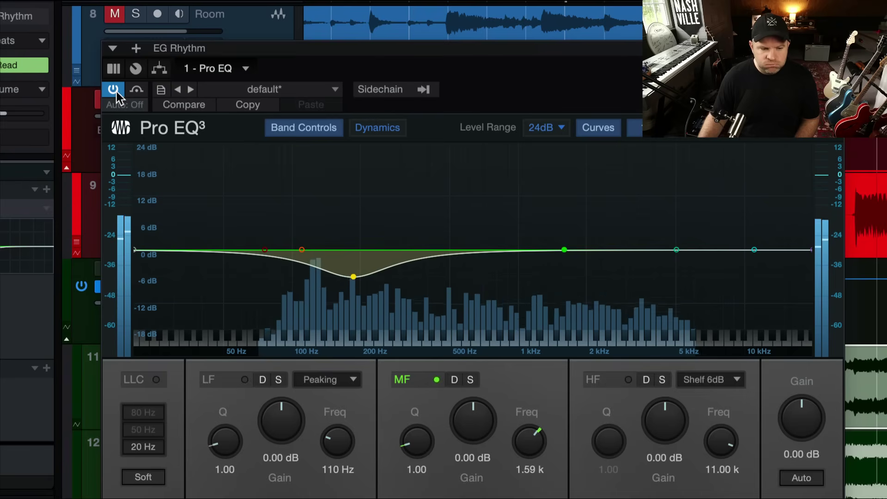
{"action": "left_click", "coordinate": [116, 91]}
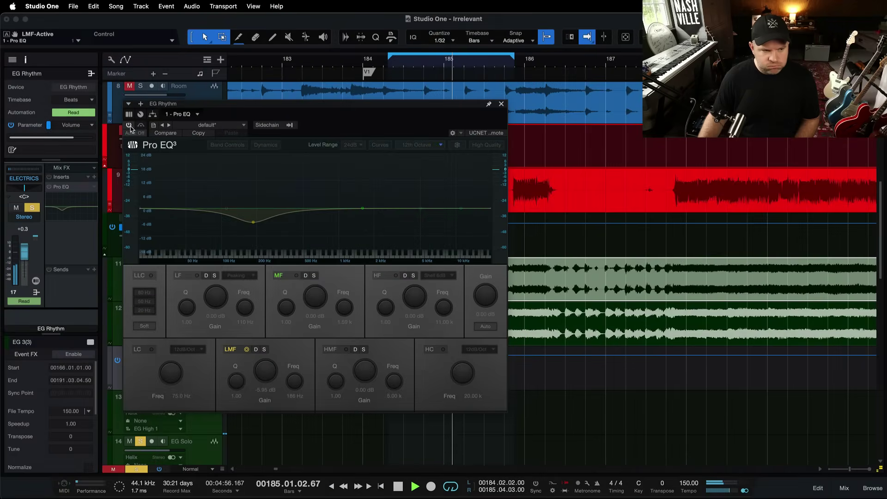
{"action": "left_click", "coordinate": [129, 125]}
{"action": "key", "text": "space"}
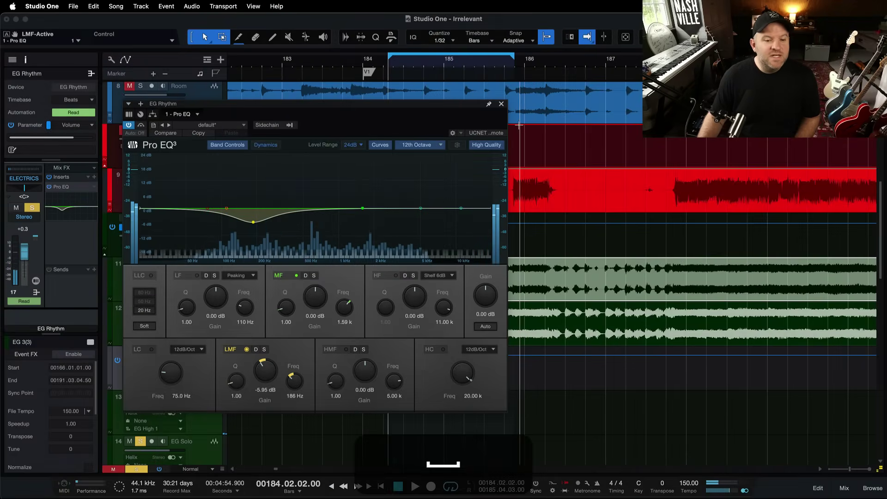
- Close the Pro EQ window and play the soloed guitars from just before bar 183
{"action": "left_click", "coordinate": [501, 104]}
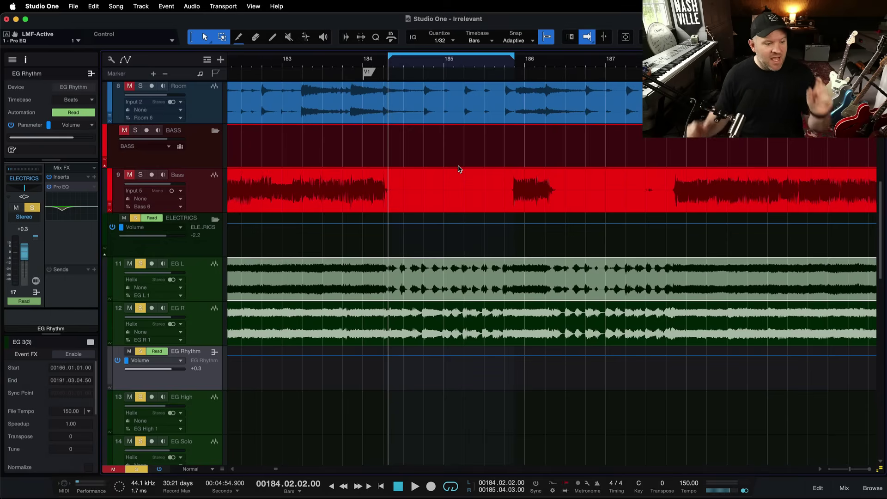
{"action": "left_click", "coordinate": [260, 65]}
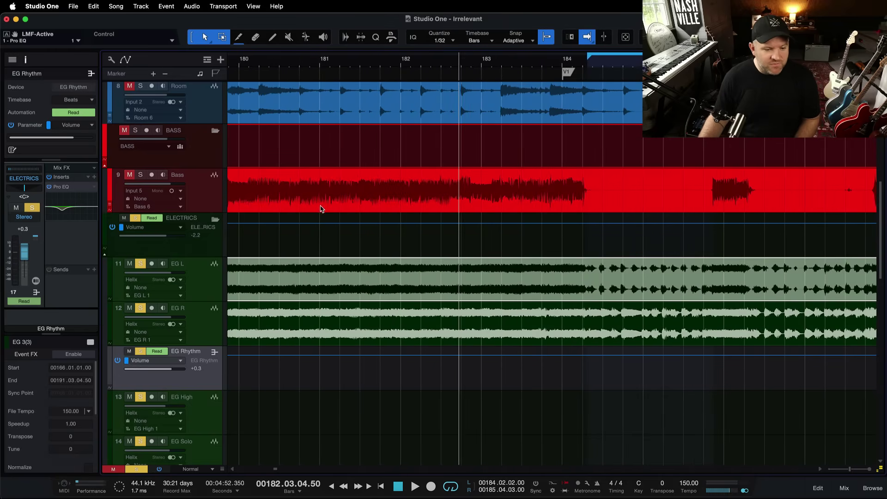
{"action": "key", "text": "space"}
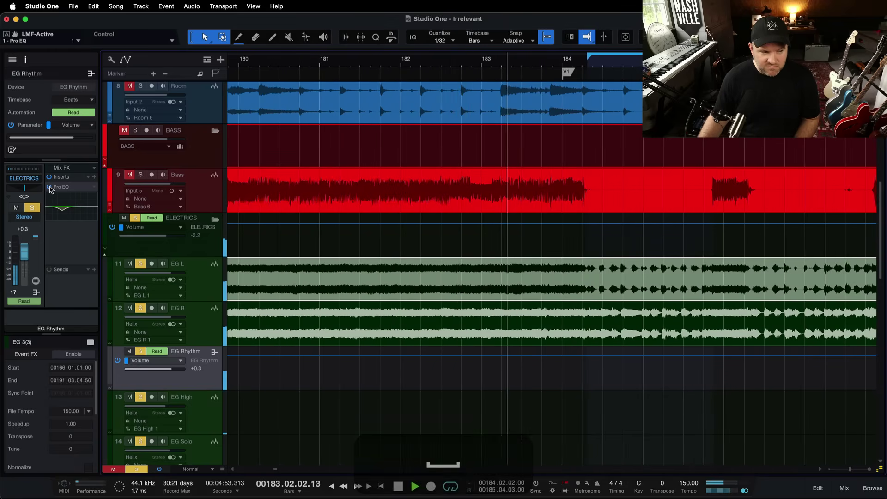
{"action": "key", "text": "space"}
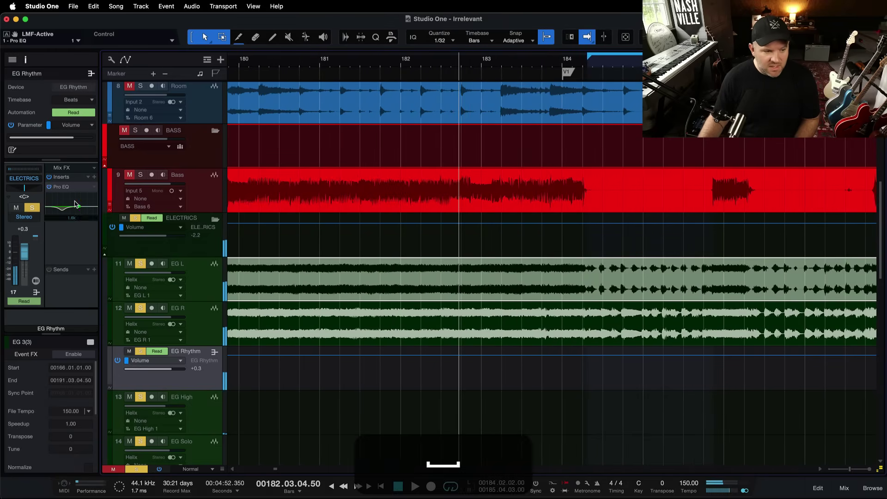
- Clear all solos along with the drum and bass mutes, and switch looping off
{"action": "key", "text": "shift+super+s"}
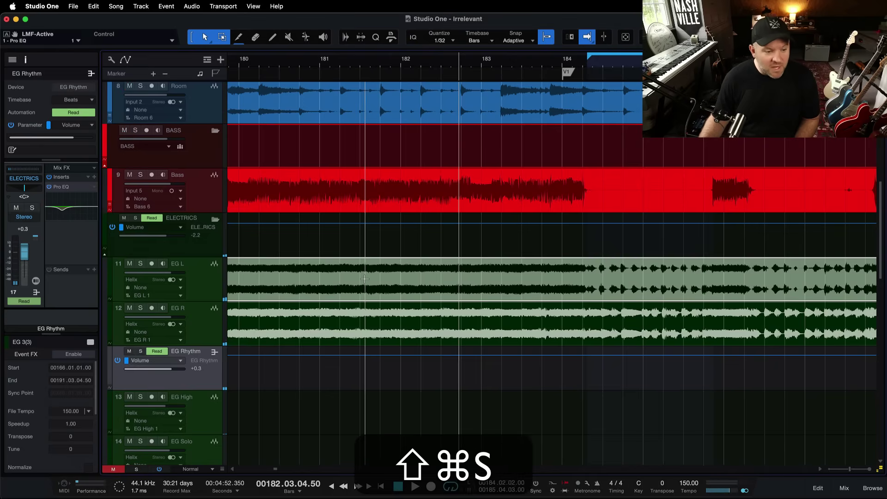
{"action": "key", "text": "slash"}
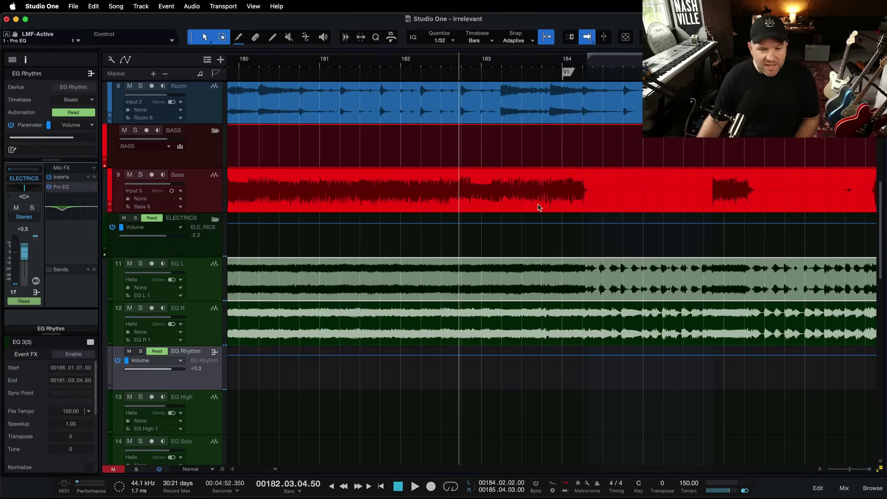
{"action": "scroll", "coordinate": [596, 216], "scroll_direction": "down", "scroll_amount": 3}
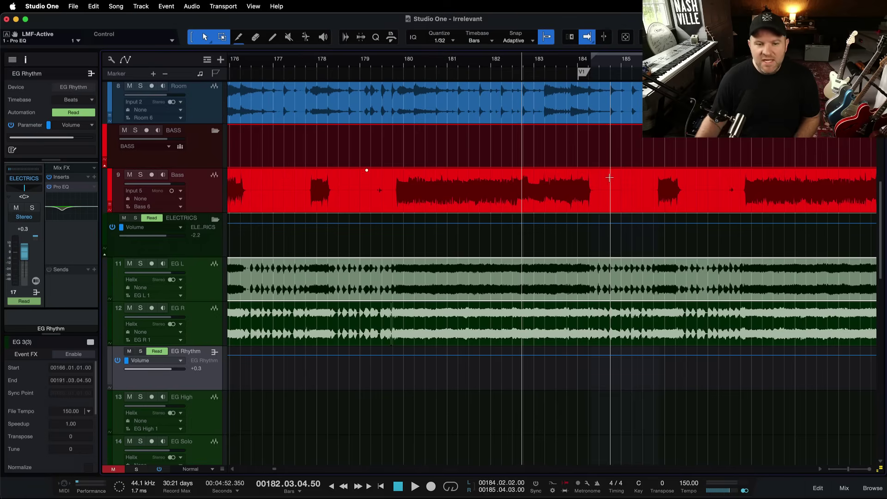
- Save the song and play the drums, bass and guitars together from bar 182 into verse 1
{"action": "key", "text": "super+s"}
{"action": "left_click", "coordinate": [488, 64]}
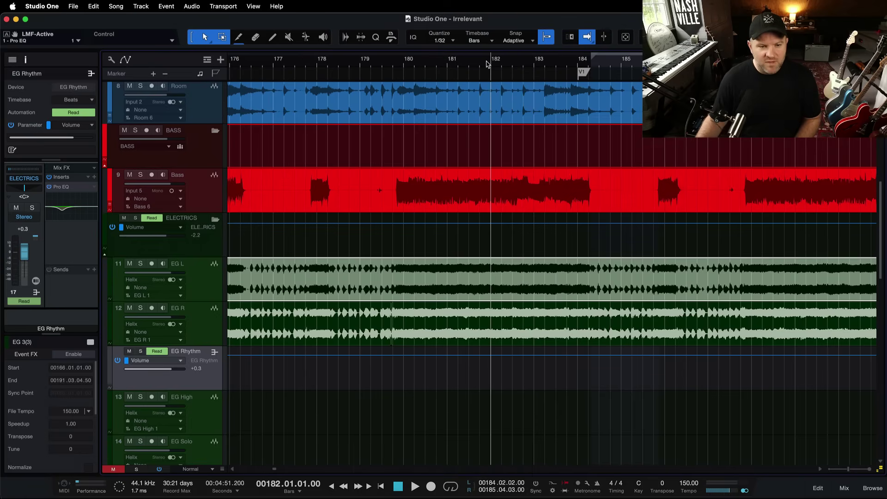
{"action": "key", "text": "space"}
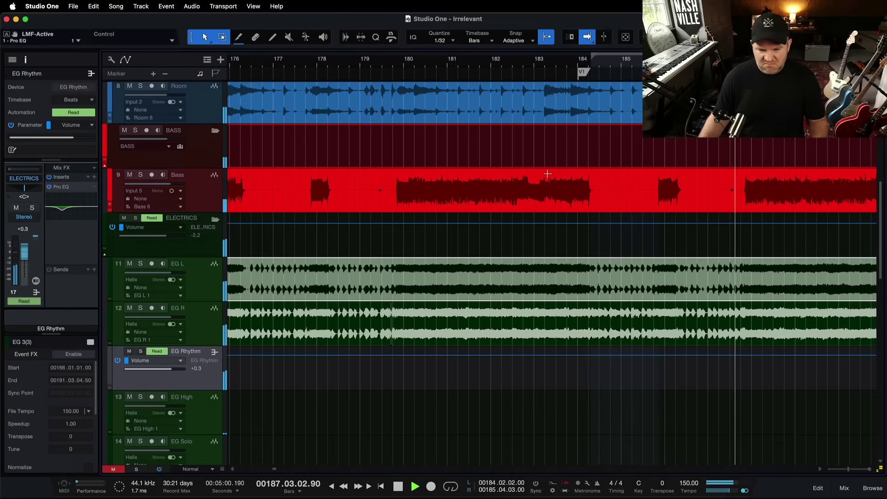
{"action": "key", "text": "space"}
- Unmute the VOX folder and play the mix with vocals from the V1 marker at bar 184, saving the song
{"action": "scroll", "coordinate": [549, 208], "scroll_direction": "down", "scroll_amount": 10}
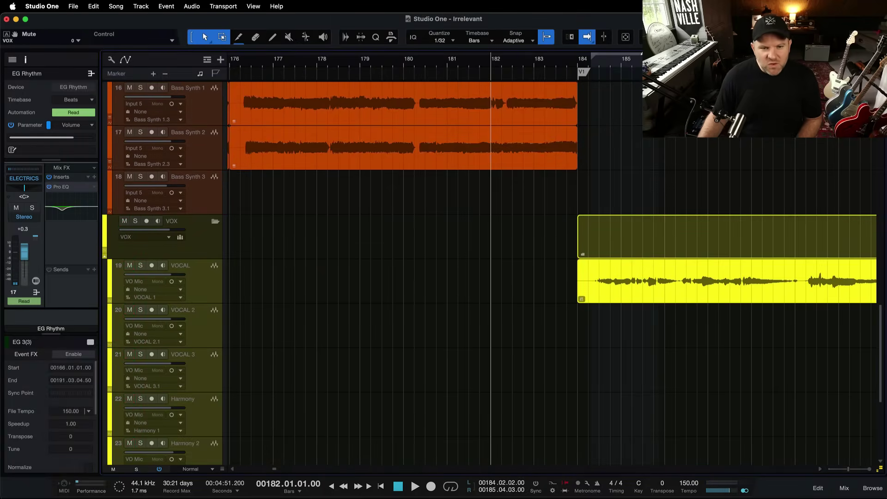
{"action": "key", "text": "super+s"}
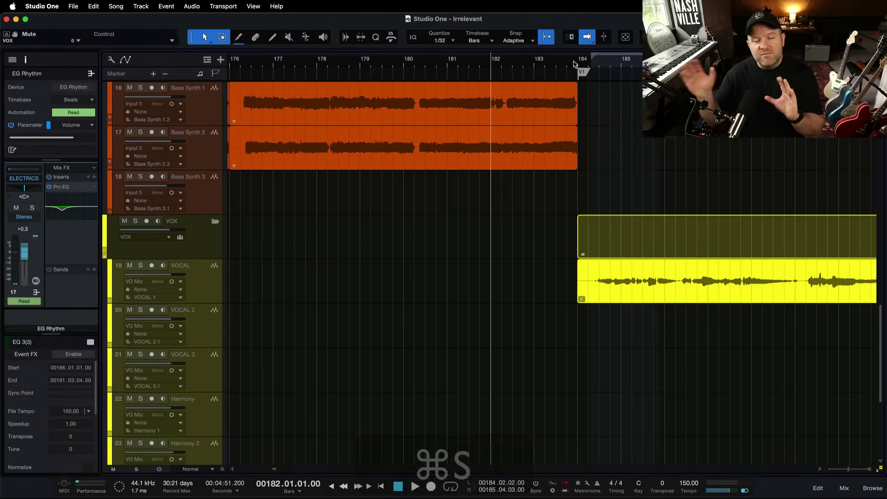
{"action": "left_click", "coordinate": [575, 64]}
{"action": "key", "text": "space"}
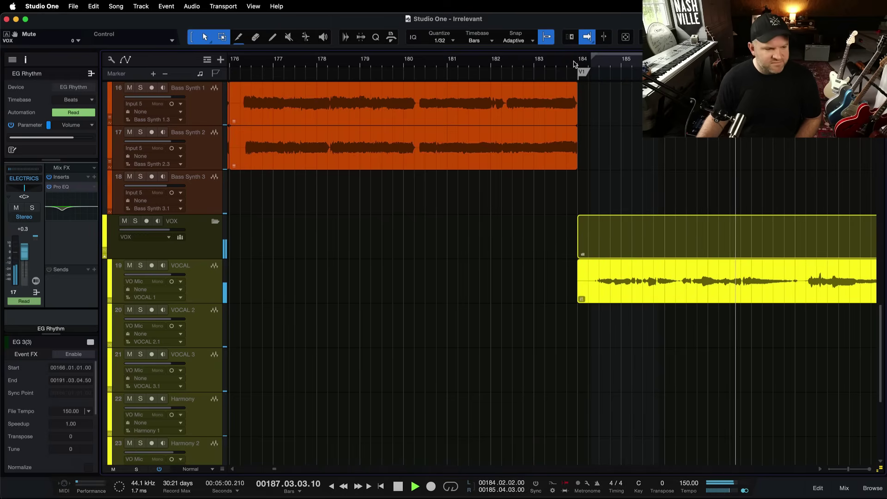
{"action": "key", "text": "super+s"}
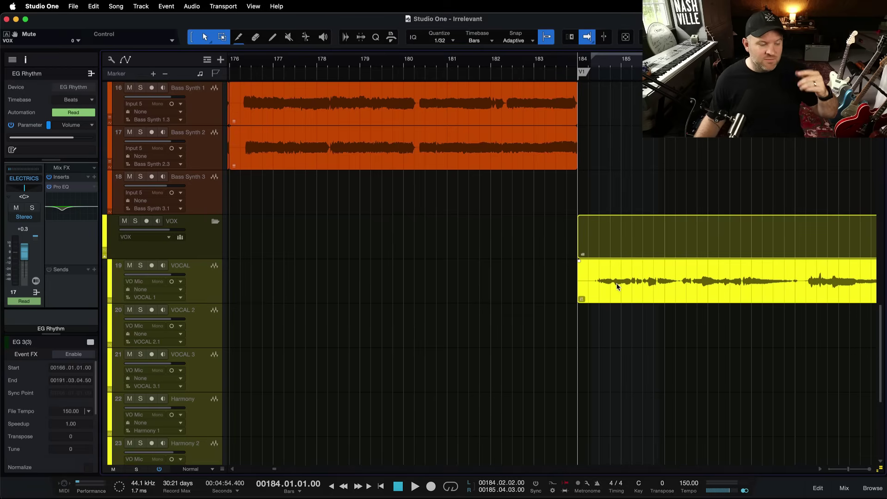
- Open the mixer console and look over the channels and their inserts, from the drums through to the effects returns
{"action": "key", "text": "F3"}
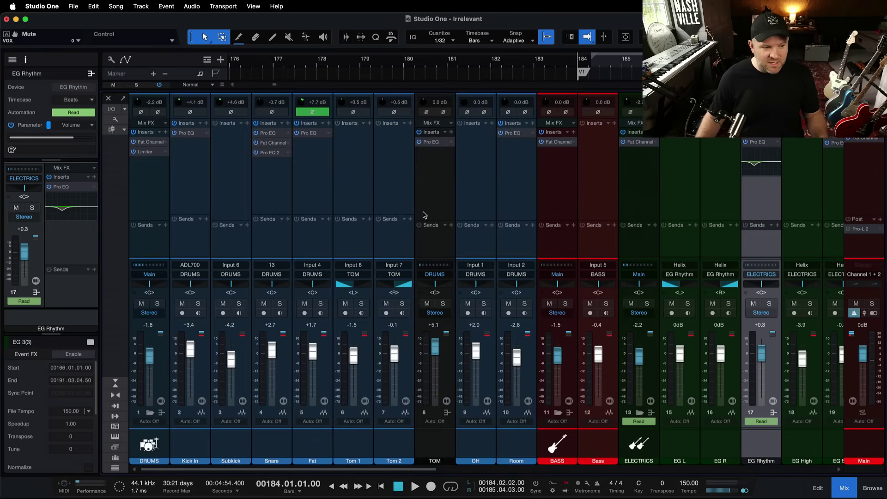
{"action": "scroll", "coordinate": [423, 215], "scroll_direction": "right", "scroll_amount": 8}
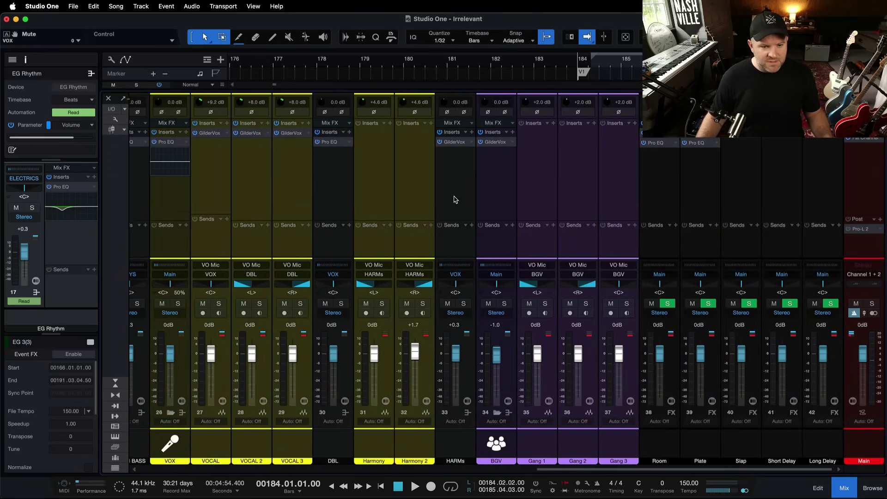
{"action": "scroll", "coordinate": [455, 200], "scroll_direction": "left", "scroll_amount": 4}
{"action": "scroll", "coordinate": [455, 200], "scroll_direction": "left", "scroll_amount": 4}
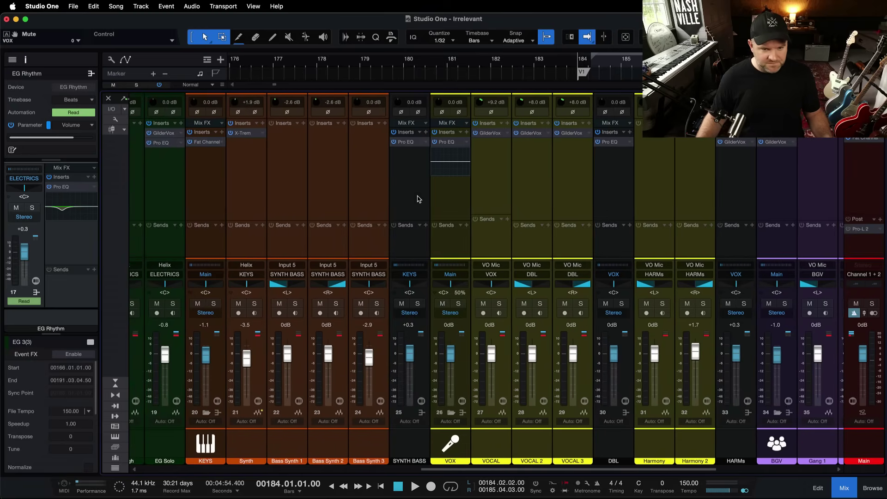
{"action": "scroll", "coordinate": [418, 199], "scroll_direction": "left", "scroll_amount": 12}
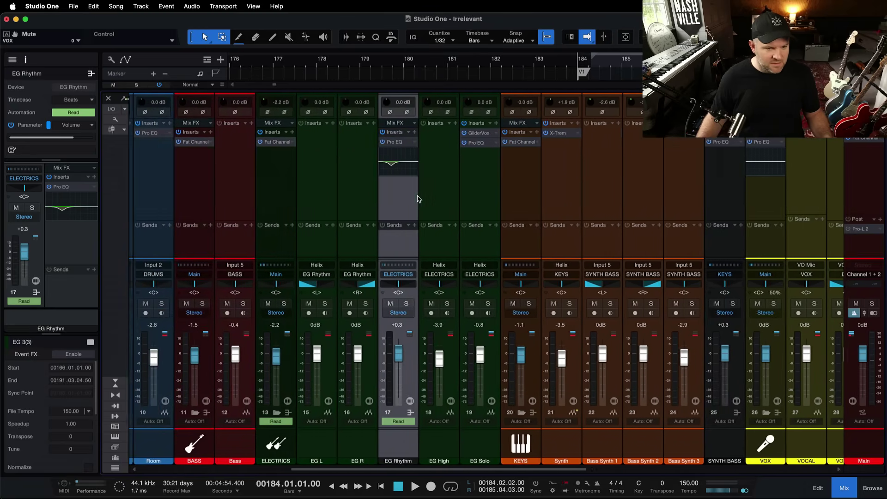
{"action": "scroll", "coordinate": [418, 199], "scroll_direction": "left", "scroll_amount": 2}
{"action": "scroll", "coordinate": [380, 198], "scroll_direction": "left", "scroll_amount": 1}
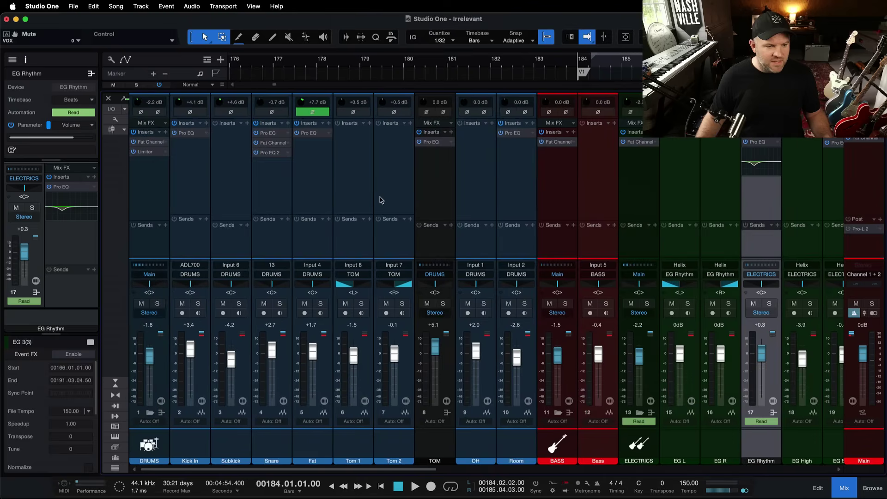
{"action": "scroll", "coordinate": [299, 207], "scroll_direction": "right", "scroll_amount": 1}
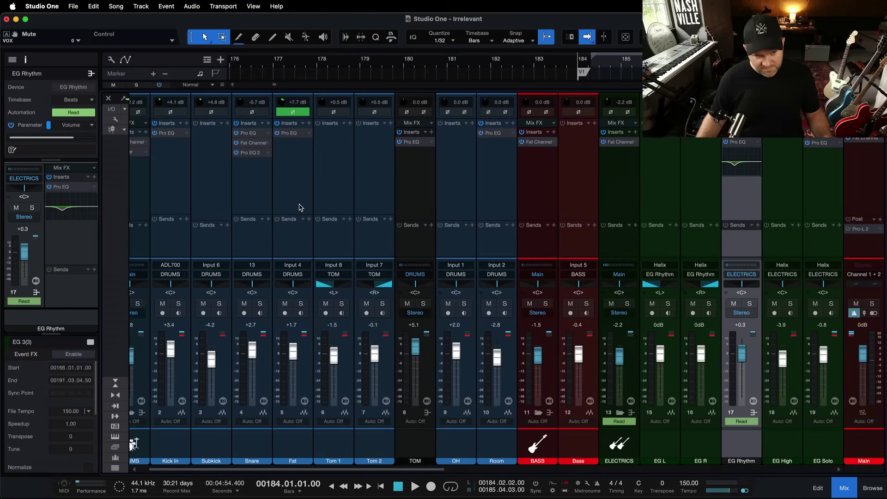
- Select the Snare channel and review the inserts on the drum, bass, guitar, keys and vocal channels
{"action": "scroll", "coordinate": [253, 201], "scroll_direction": "left", "scroll_amount": 1}
{"action": "left_click", "coordinate": [274, 186]}
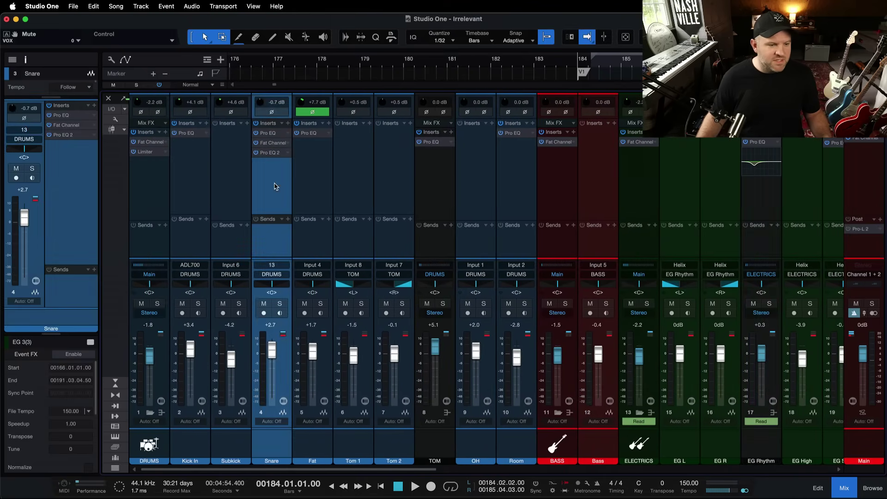
{"action": "scroll", "coordinate": [273, 204], "scroll_direction": "right", "scroll_amount": 10}
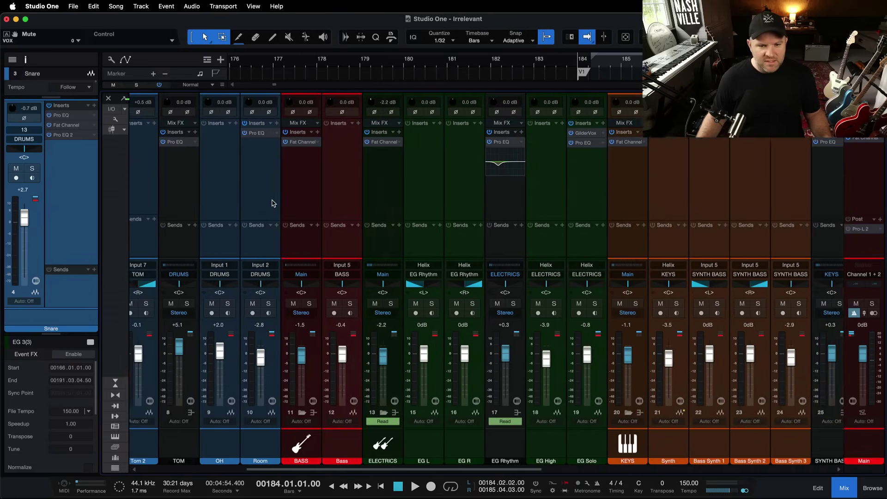
{"action": "scroll", "coordinate": [432, 193], "scroll_direction": "right", "scroll_amount": 15}
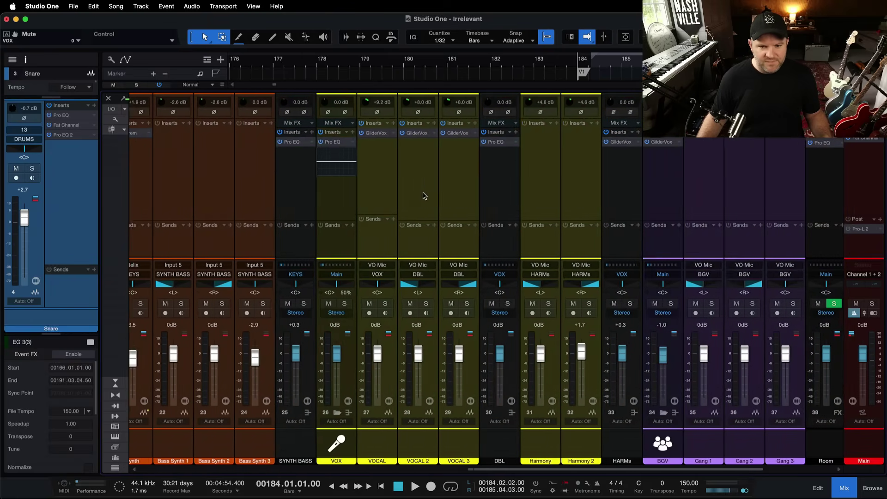
{"action": "scroll", "coordinate": [425, 196], "scroll_direction": "left", "scroll_amount": 20}
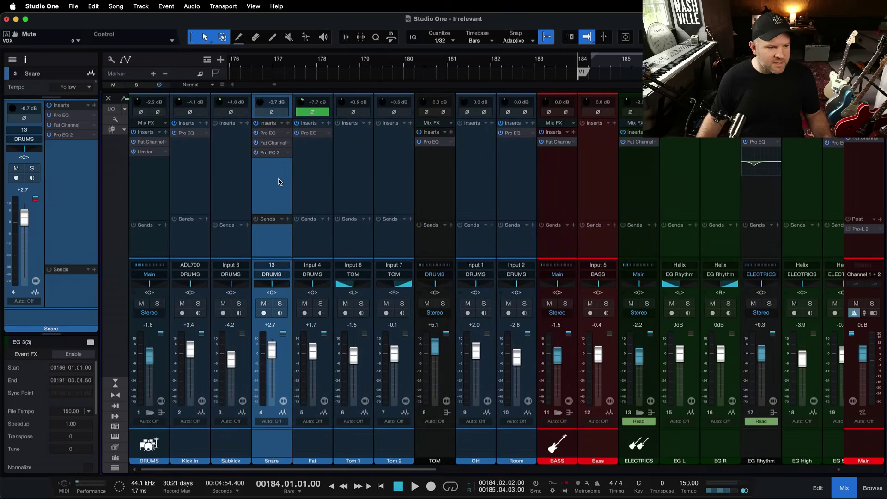
{"action": "scroll", "coordinate": [279, 182], "scroll_direction": "right", "scroll_amount": 14}
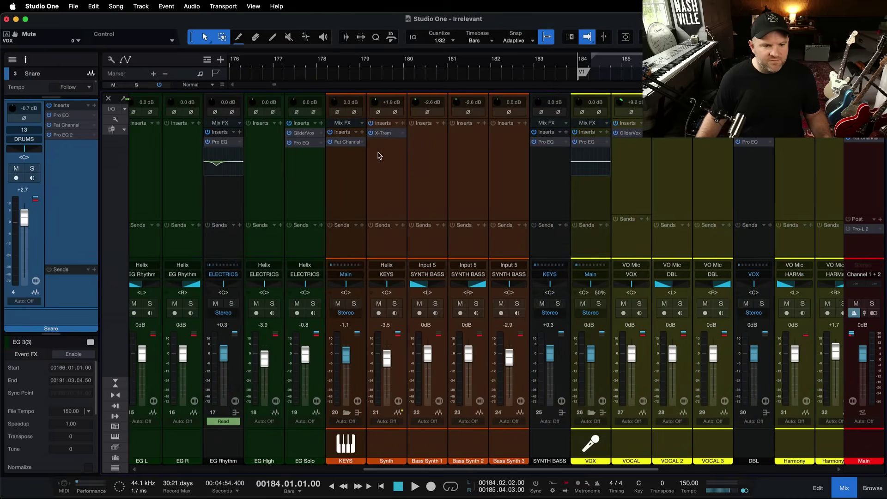
- Inspect the Fat Channel settings on the KEYS bus, closing the plug-in and collapsing its insert controls when done
{"action": "left_click", "coordinate": [346, 143]}
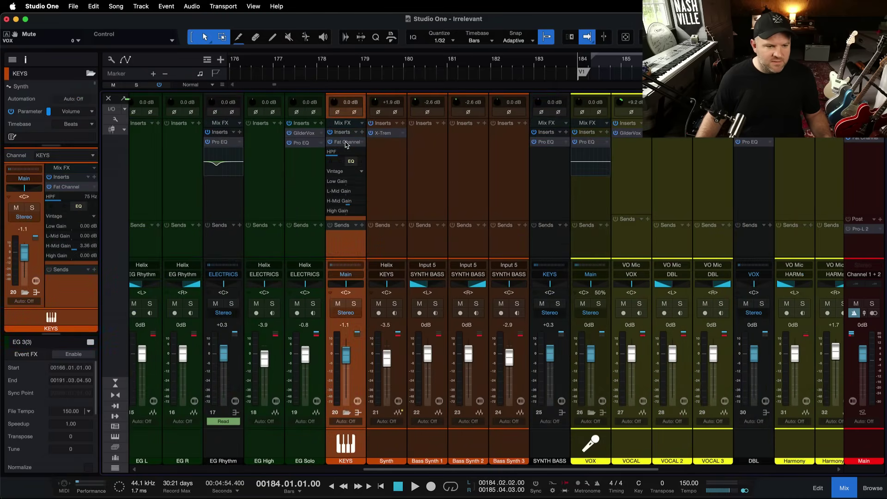
{"action": "double_click", "coordinate": [346, 142]}
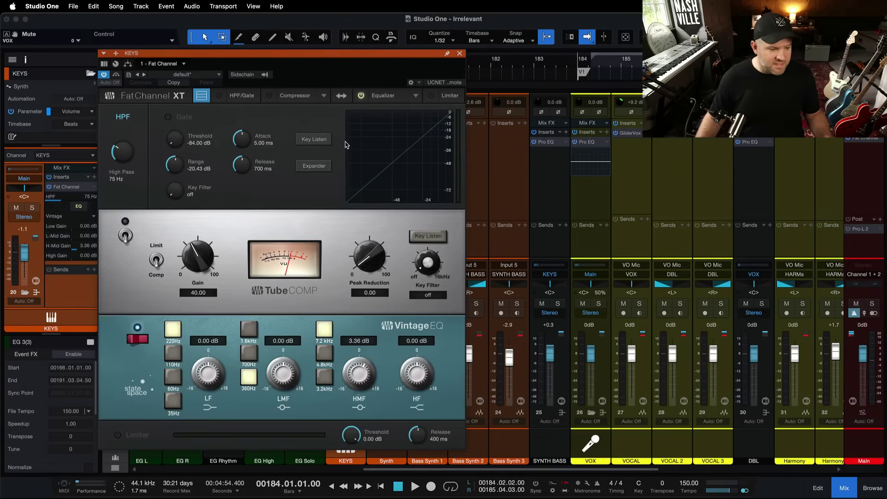
{"action": "left_click", "coordinate": [460, 53]}
{"action": "left_click", "coordinate": [342, 142]}
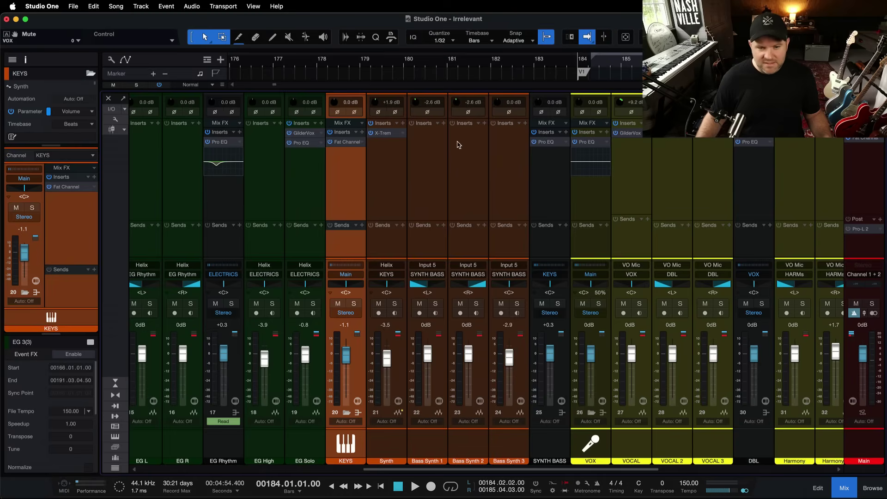
- Inspect the GilderVox settings on the VOCAL channel, close the plug-in and select the VOCAL 2 channel
{"action": "double_click", "coordinate": [629, 134]}
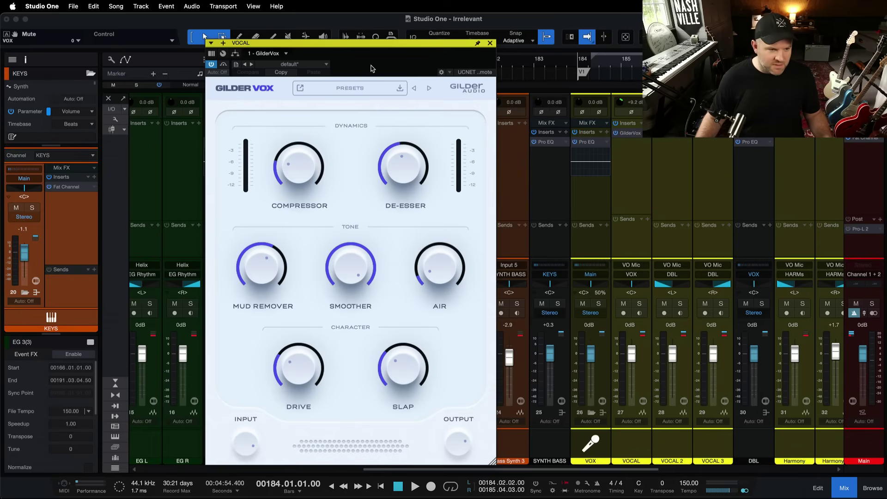
{"action": "left_click", "coordinate": [491, 43]}
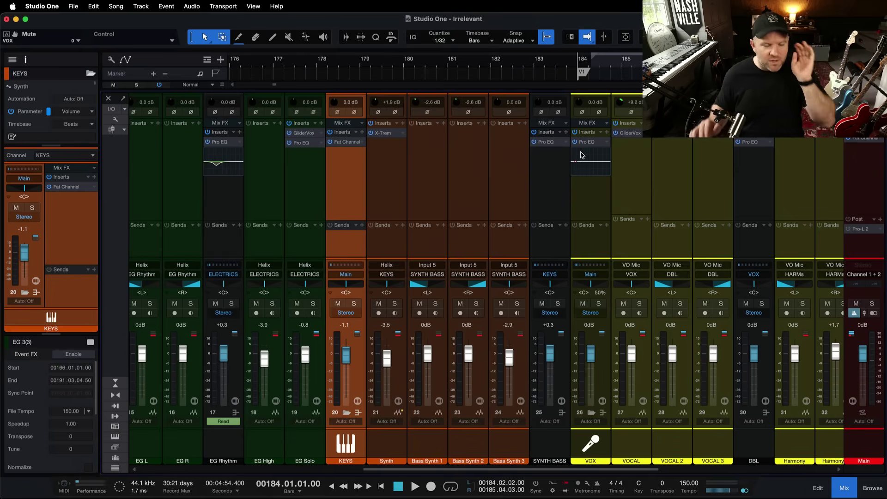
{"action": "left_click", "coordinate": [596, 203]}
{"action": "left_click", "coordinate": [655, 194]}
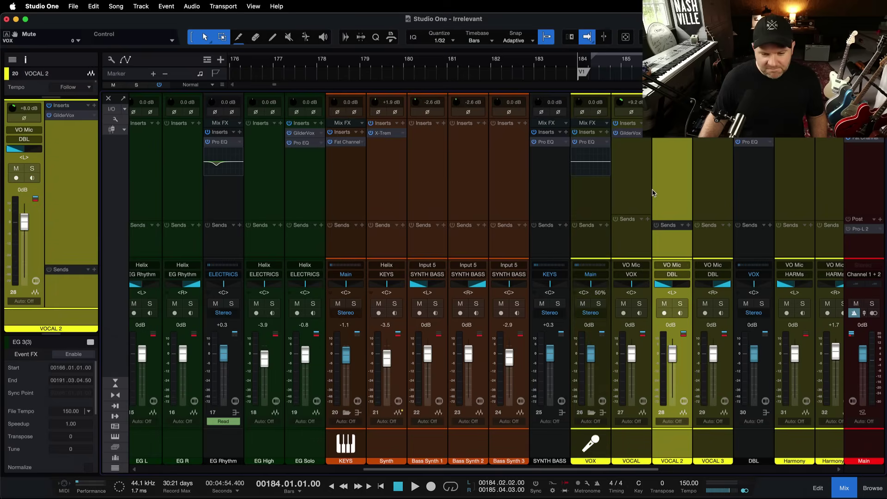